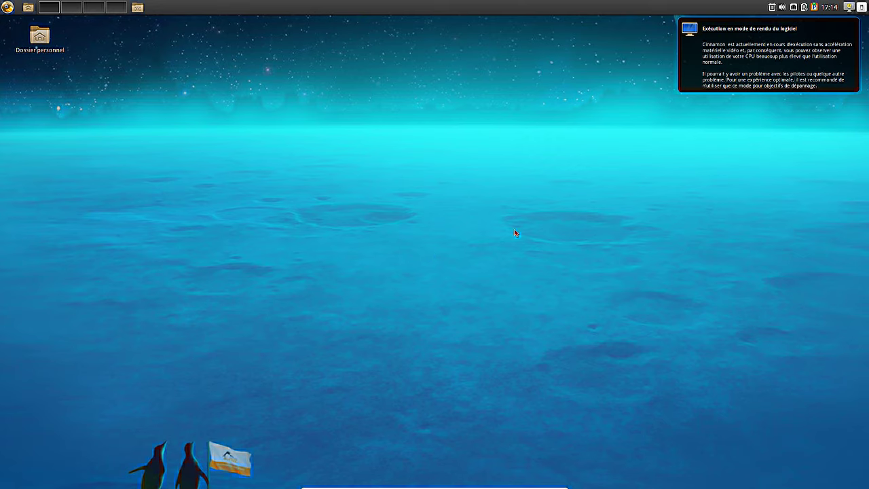
Find the system monitor by searching for "sys" and show its resource usage graphs.
left_click(7, 6)
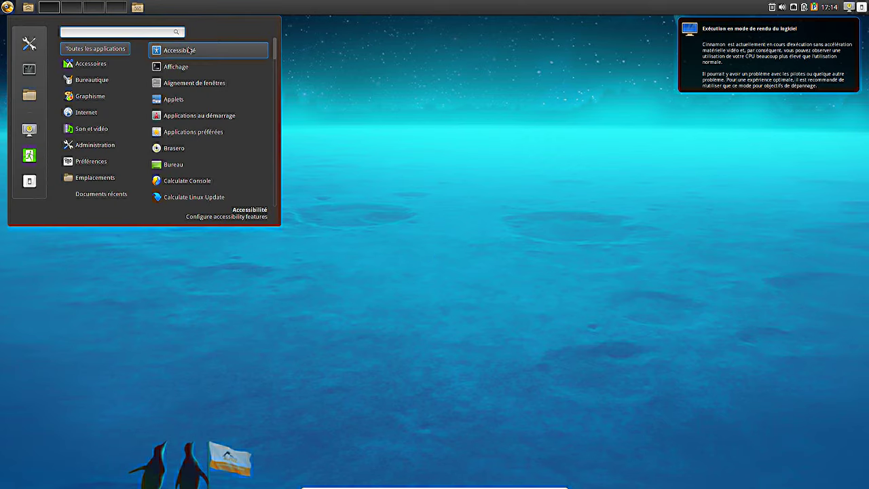
type("sys")
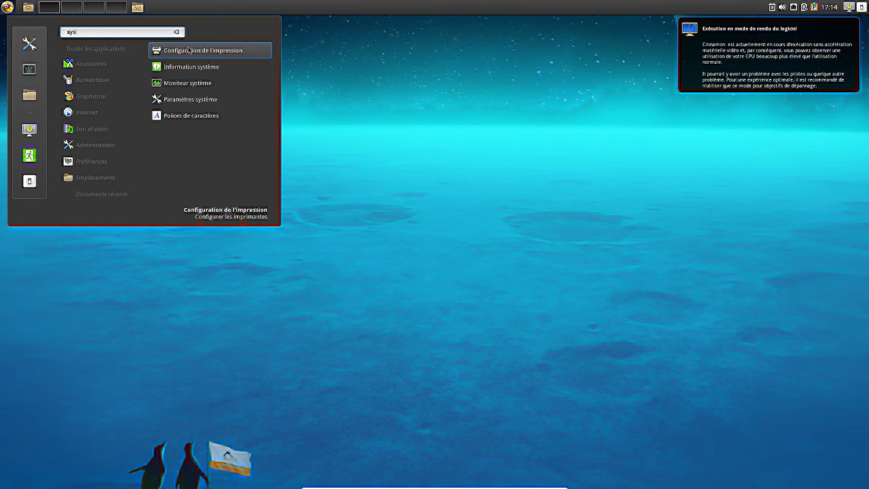
left_click(192, 87)
left_click(173, 56)
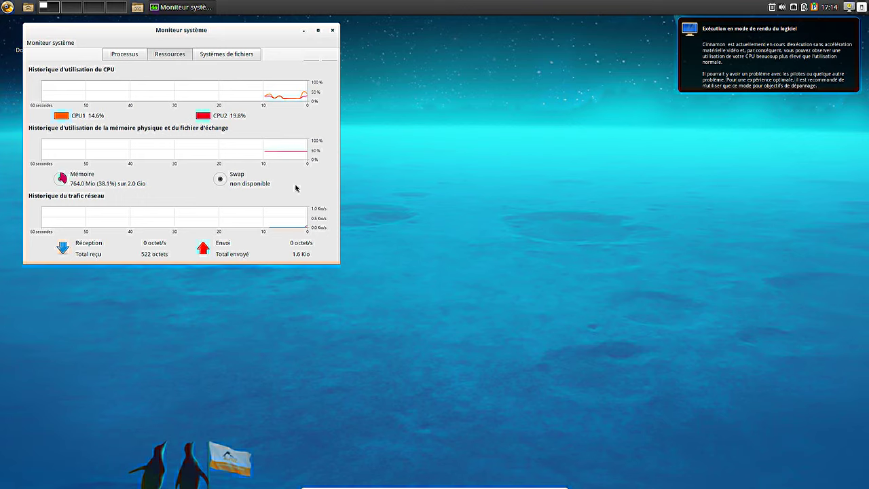
Examine the running processes and their memory use alongside the resource graphs, and close the system monitor.
left_click(121, 60)
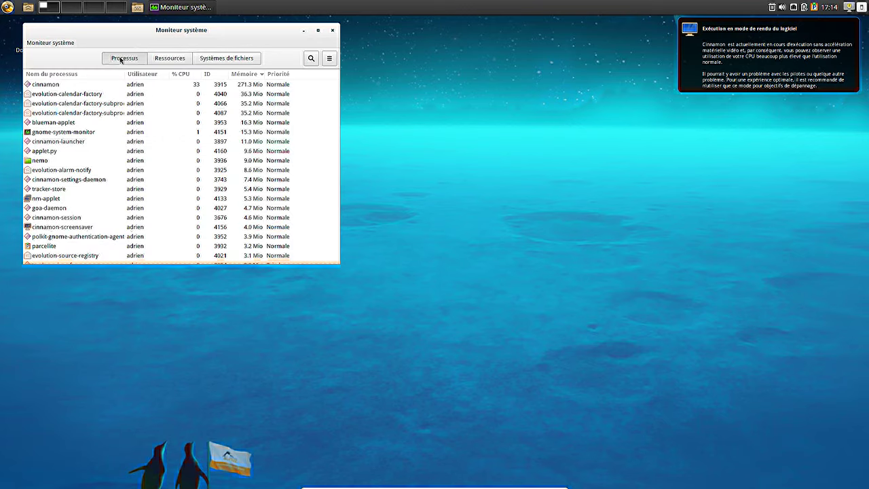
left_click(163, 62)
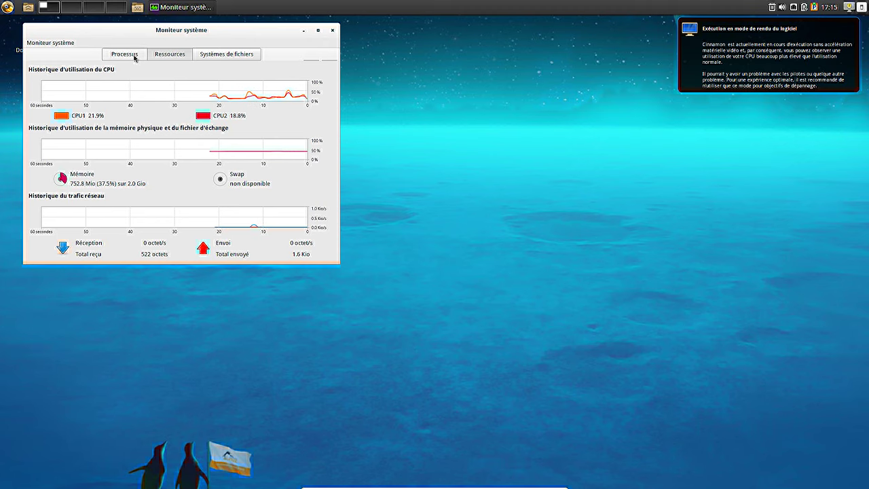
left_click(134, 59)
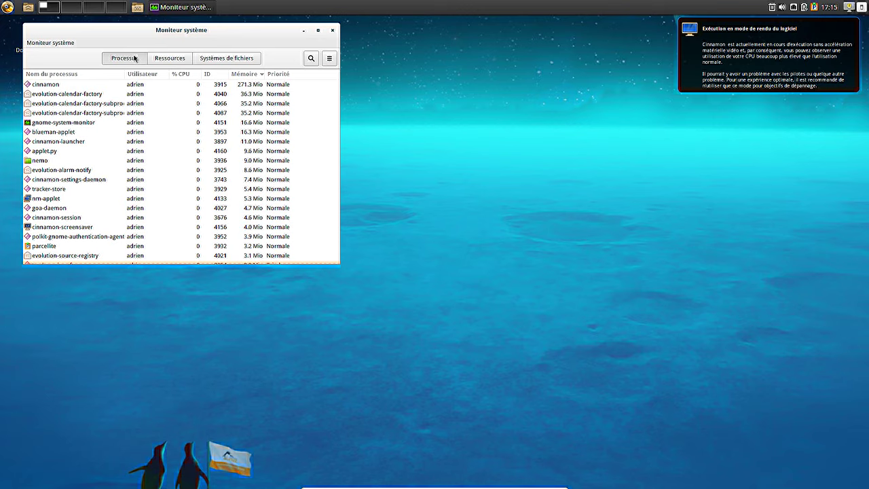
left_click(332, 30)
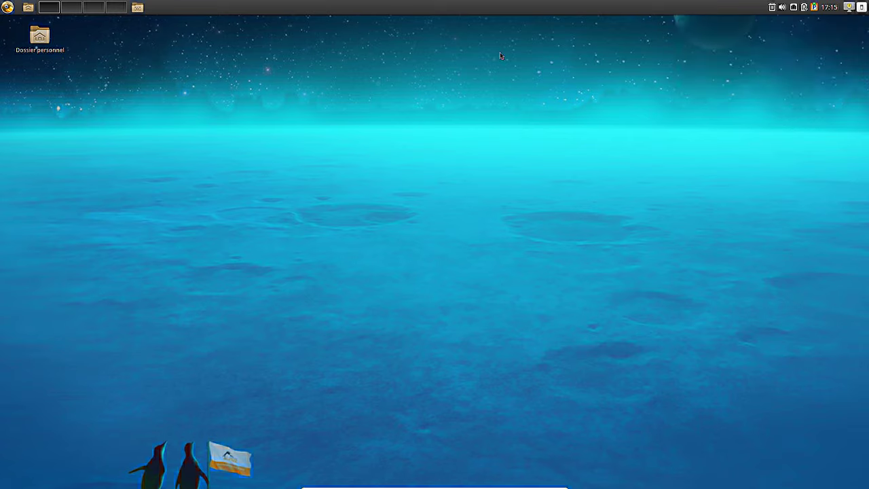
Open the system settings and view the system information page in the Matériel section.
left_click(5, 7)
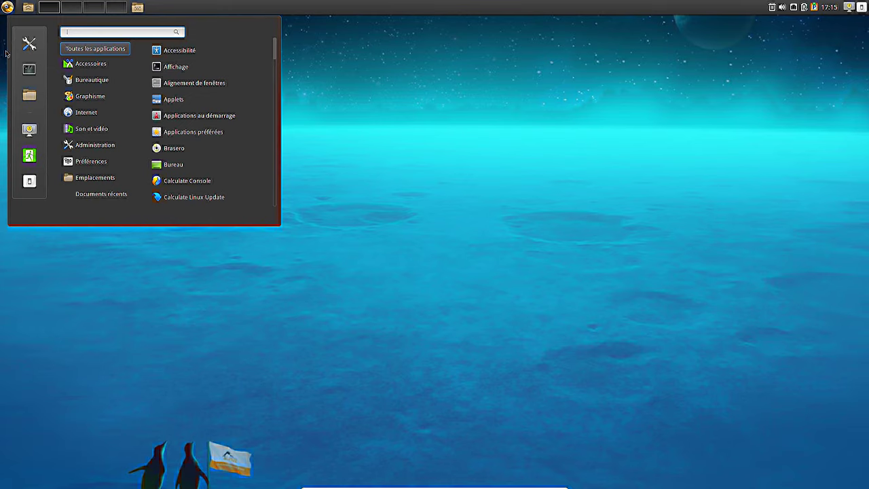
left_click(29, 44)
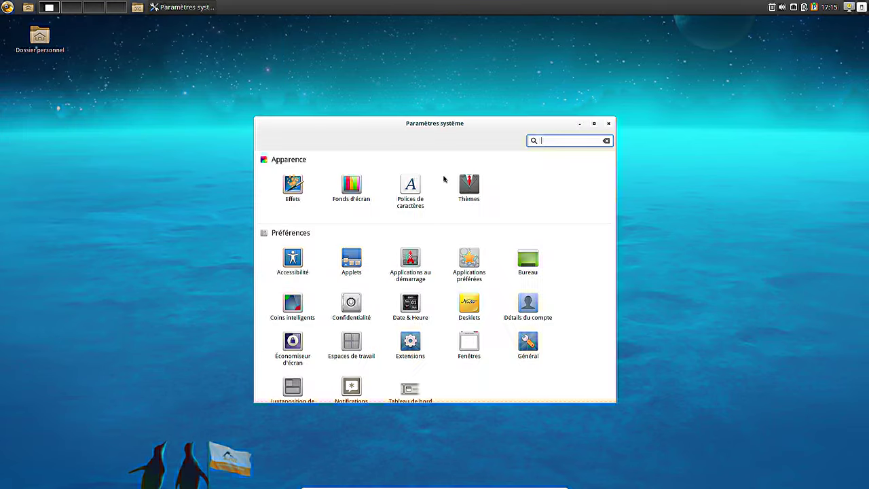
left_click_drag(505, 123, 516, 99)
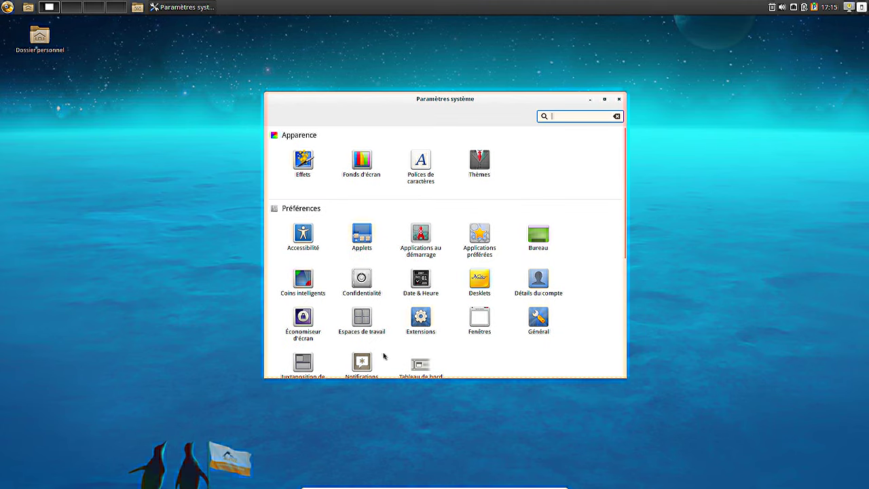
scroll(622, 218, "down", 3)
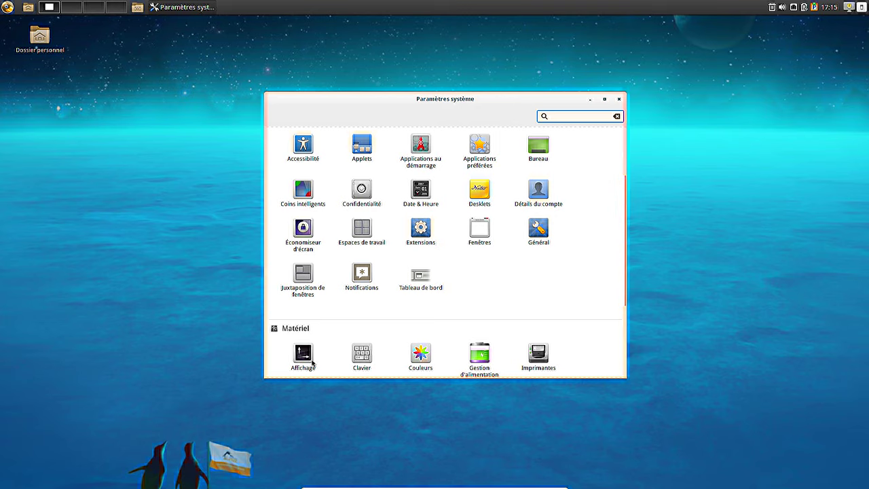
left_click(549, 300)
scroll(549, 300, "down", 1)
left_click(294, 368)
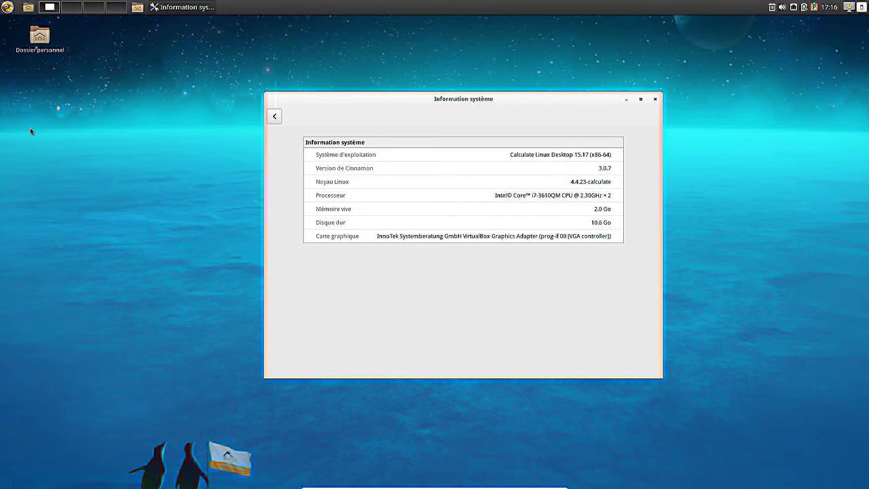
Open a terminal, check its version in the about dialog, and close both.
left_click(7, 6)
left_click(29, 68)
left_click(180, 56)
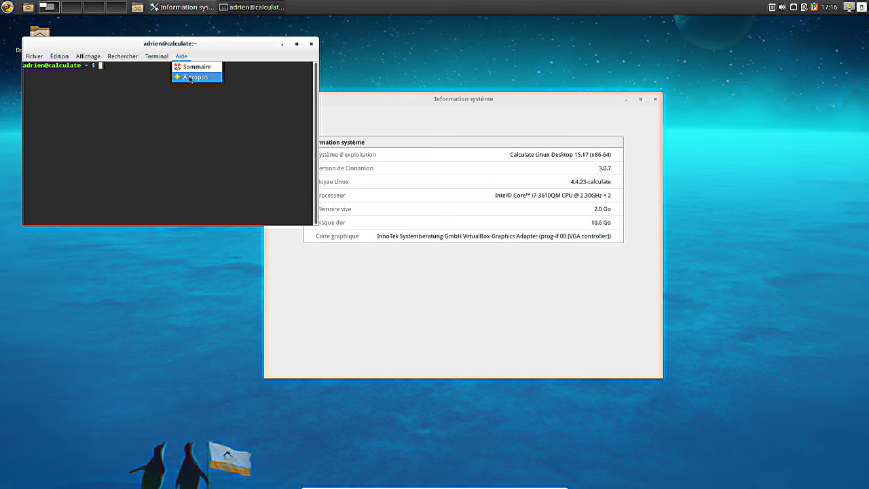
left_click(191, 77)
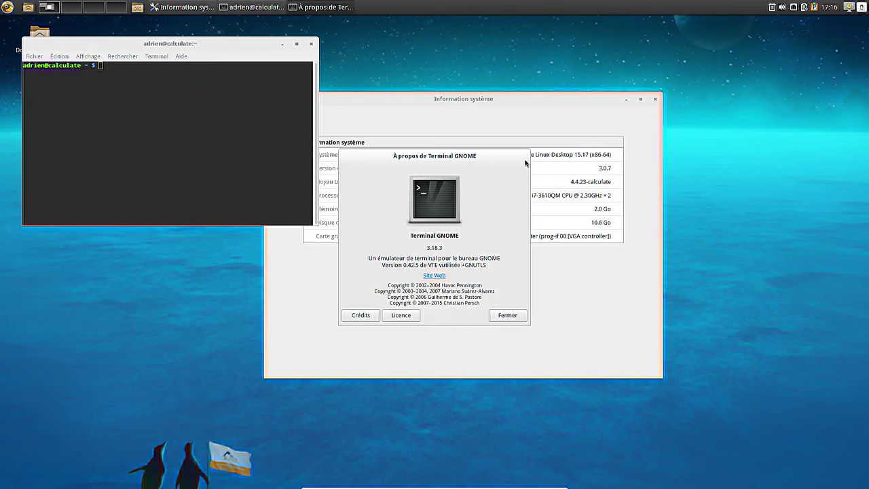
left_click(516, 317)
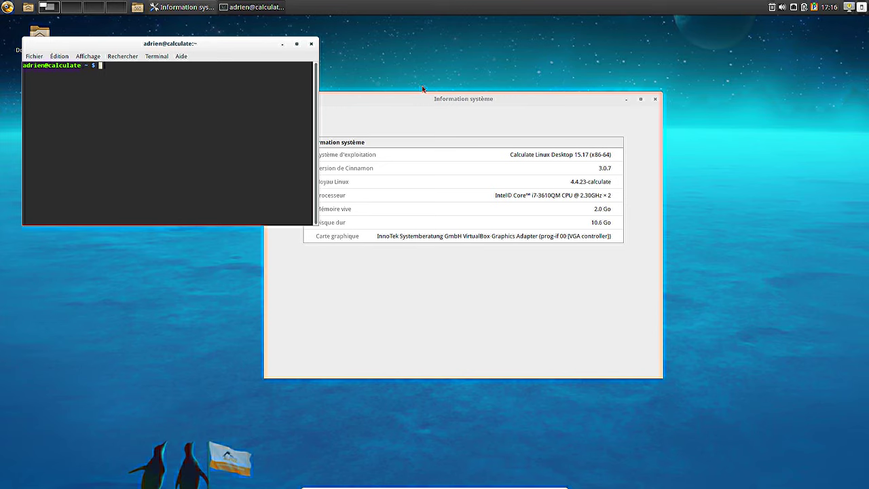
left_click(311, 44)
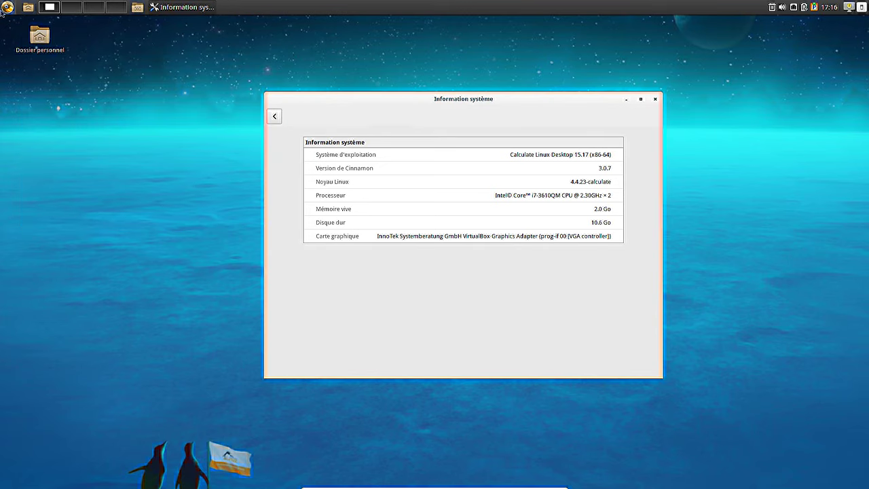
Return to the system settings overview, view the Thèmes page, and close the settings.
left_click(274, 116)
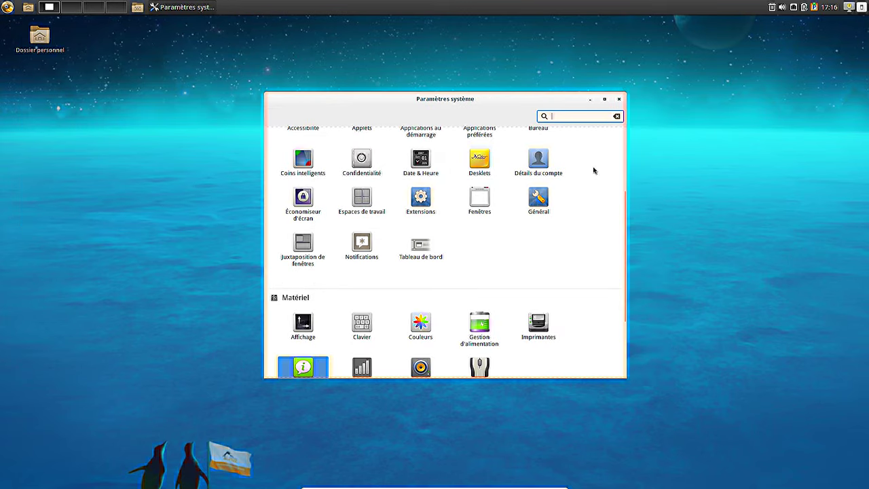
left_click_drag(624, 201, 625, 141)
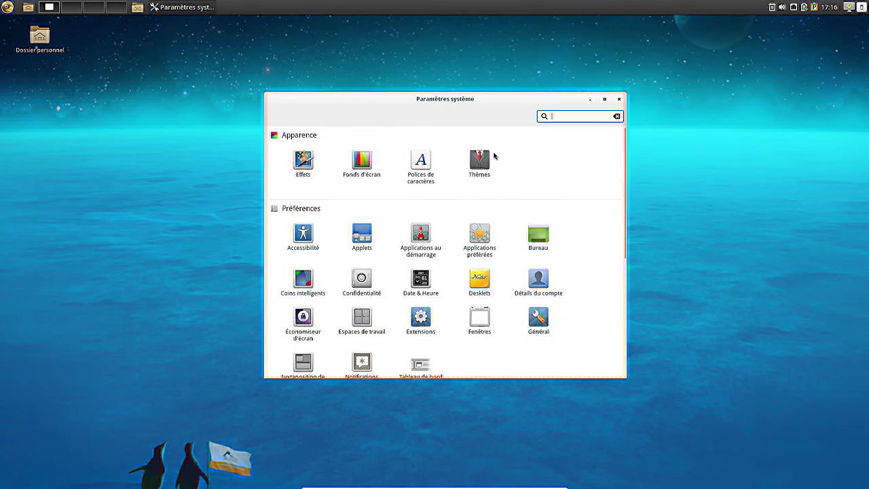
left_click(490, 160)
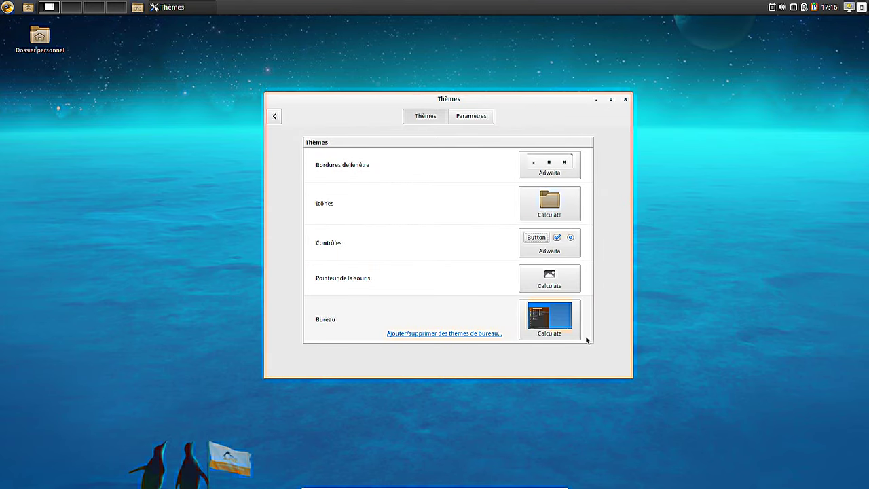
left_click(625, 98)
Restart the computer and start the other Linux system from the boot menu.
left_click(7, 7)
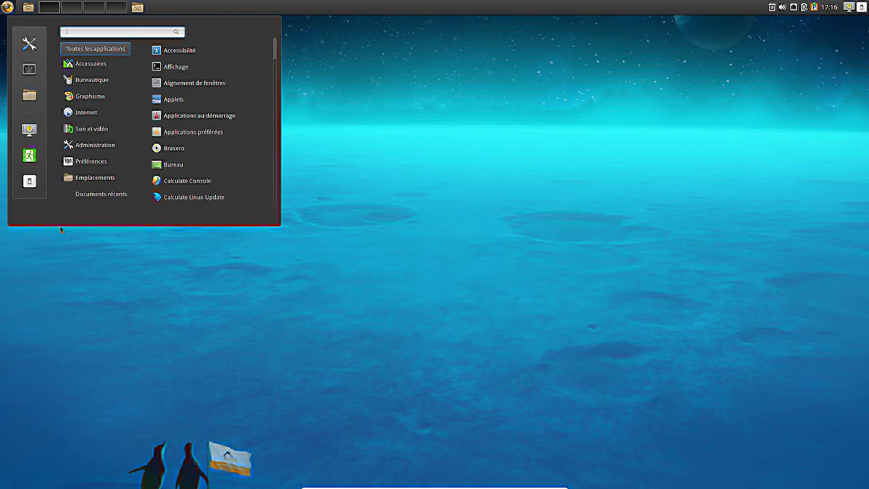
left_click(32, 181)
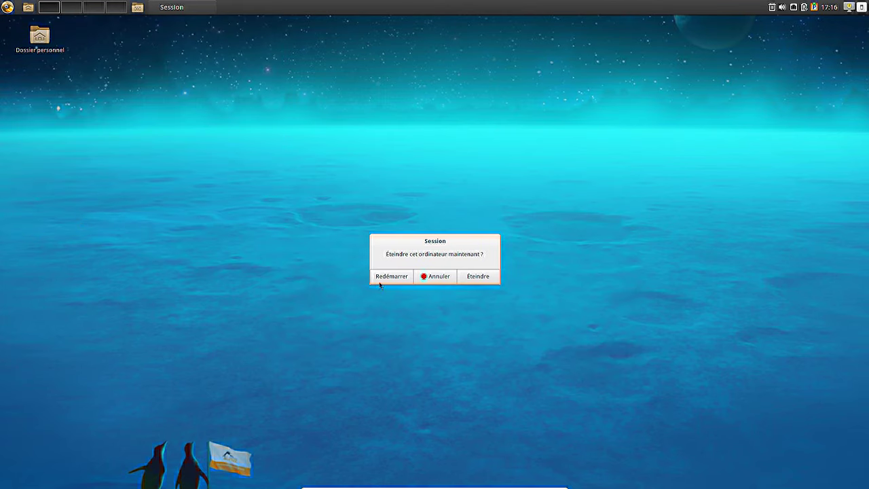
left_click(380, 279)
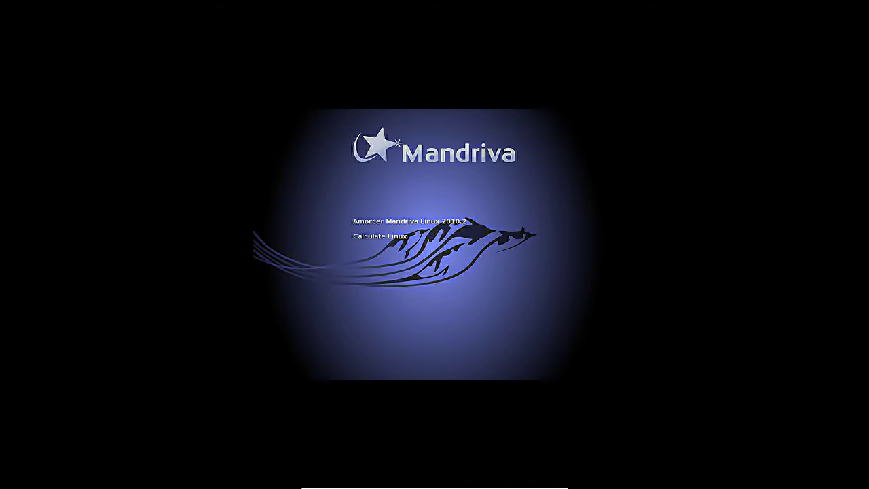
key("Down")
key("Down")
key("Return")
key("Return")
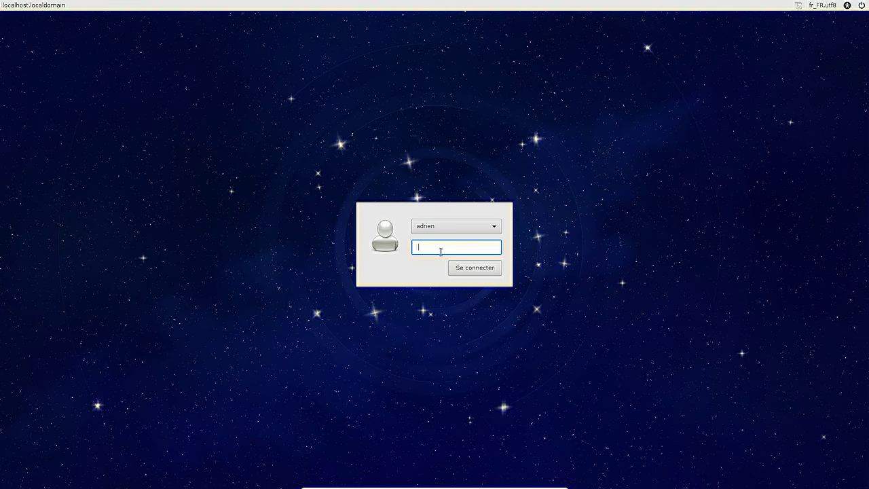
Log in with the account password and dismiss the software rendering notification.
type("••")
key("Return")
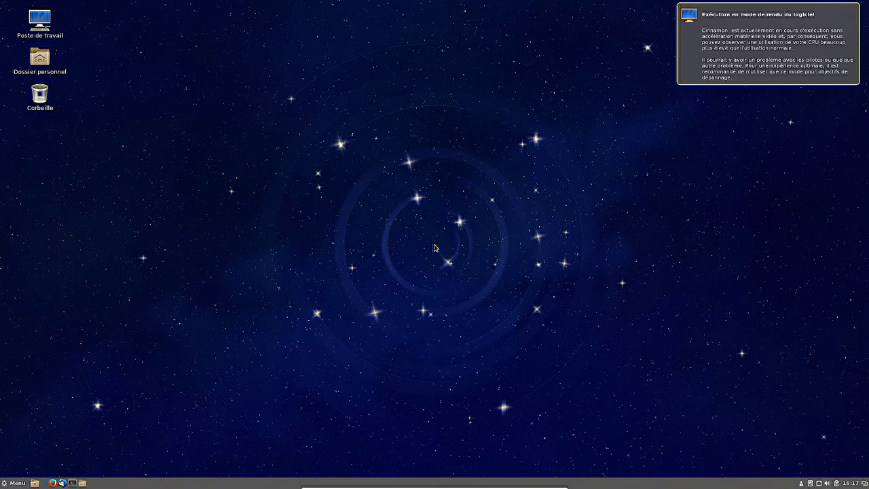
left_click(753, 68)
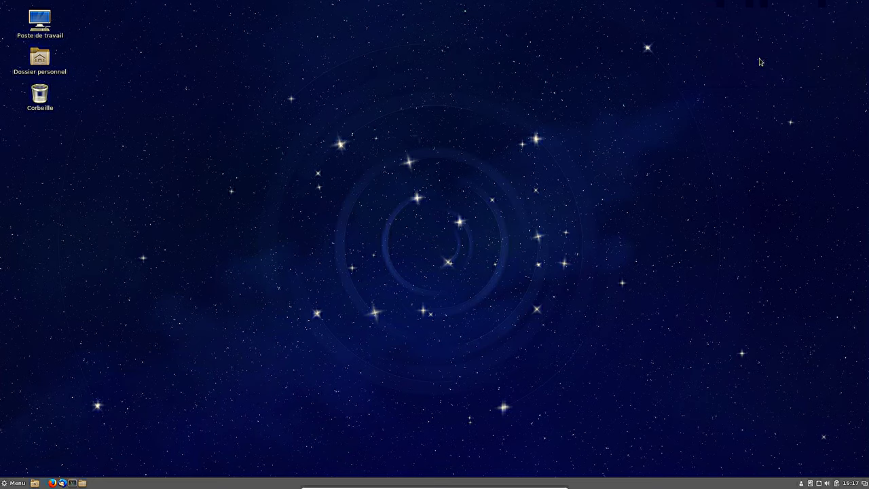
Find the system monitor by searching for "sys" and view its resource graphs in a maximized window.
left_click(15, 482)
mouse_move(113, 328)
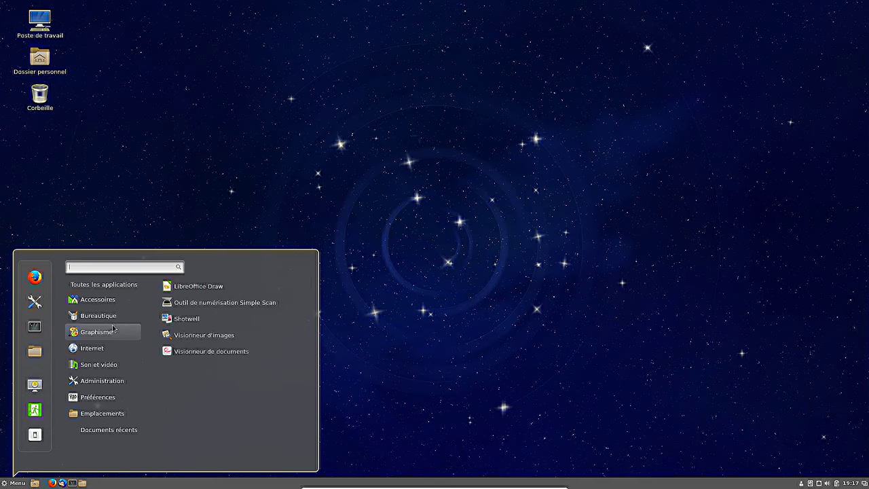
type("sys")
left_click(180, 319)
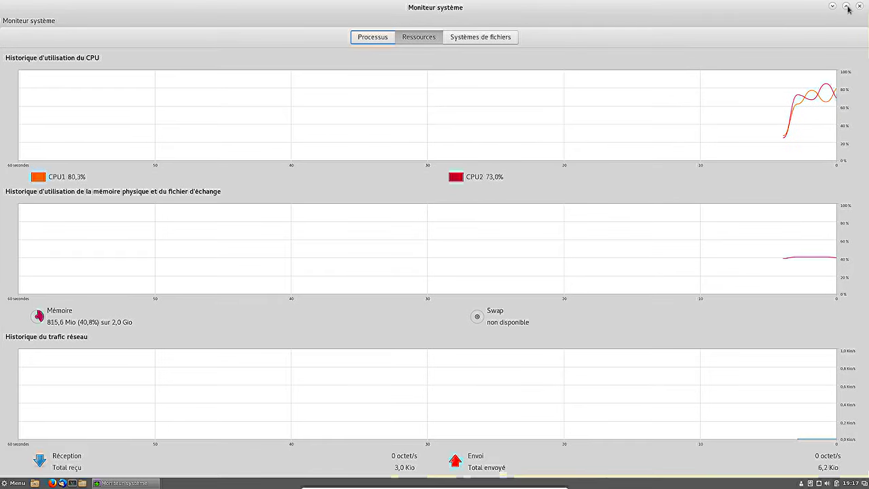
left_click(848, 9)
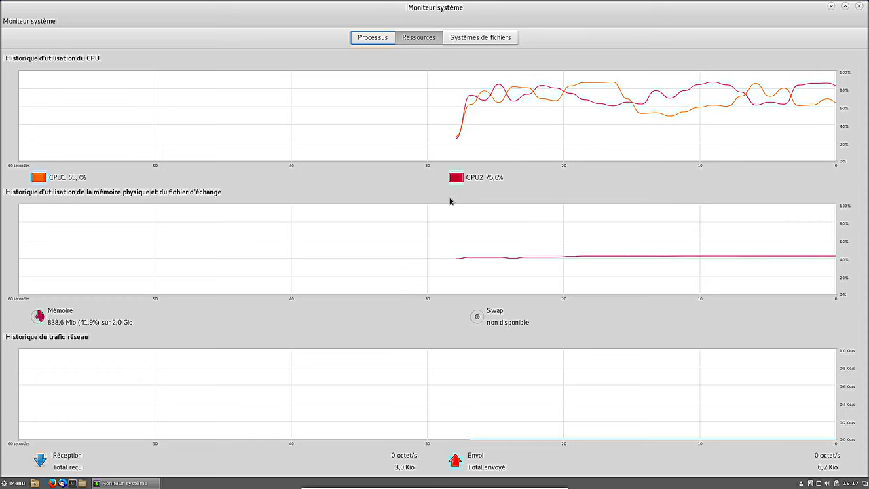
Examine the process list, select the cinnamon process to check its memory use, and close the system monitor.
left_click(380, 43)
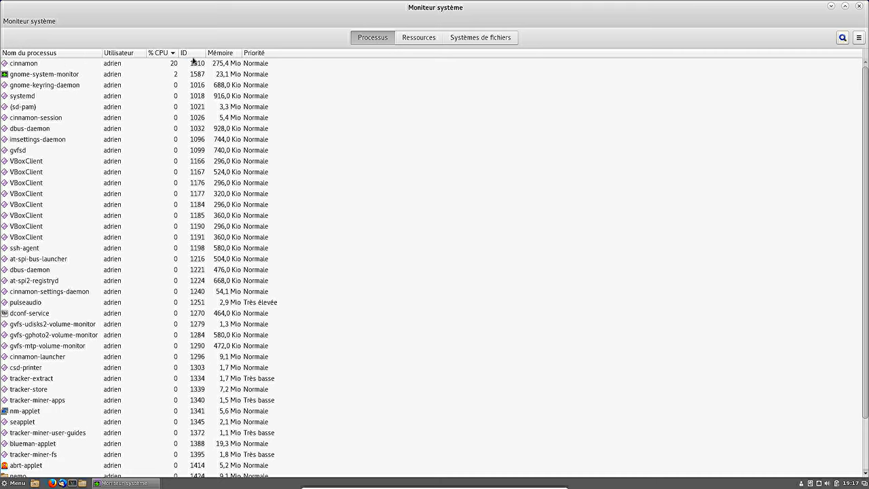
left_click(221, 63)
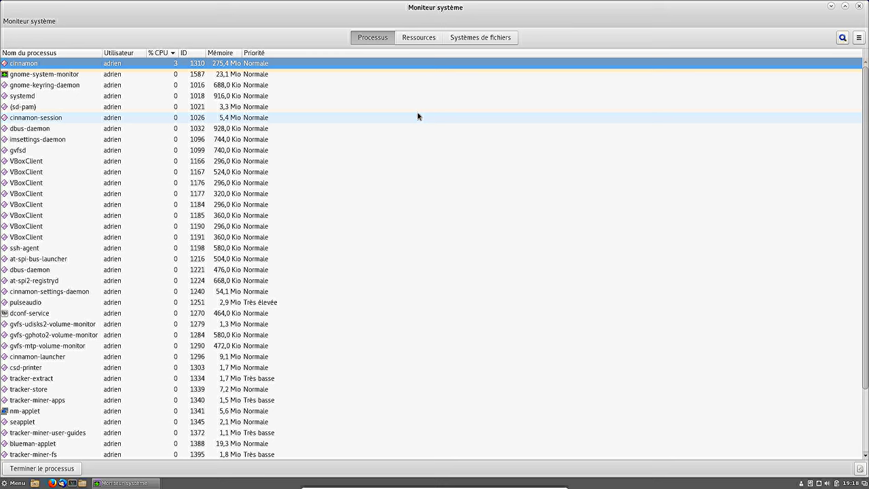
left_click(858, 7)
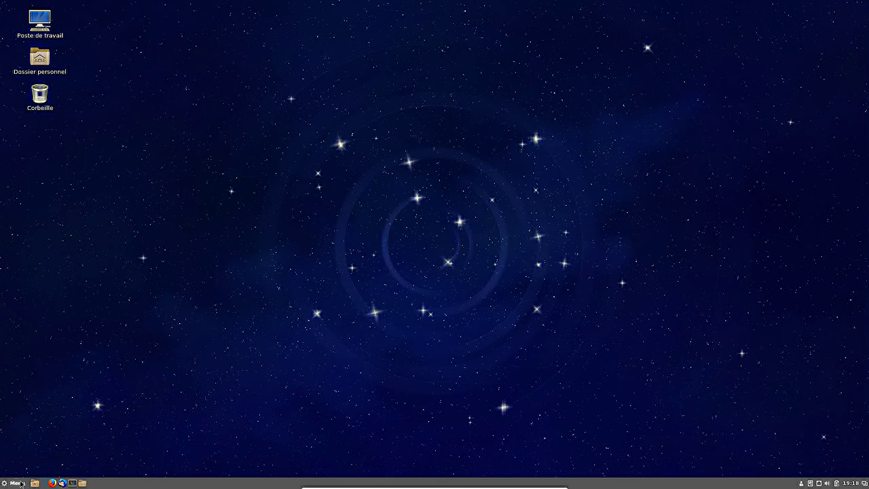
Open a terminal window, and view the system information page in the system settings before closing the settings.
left_click(71, 483)
left_click(14, 483)
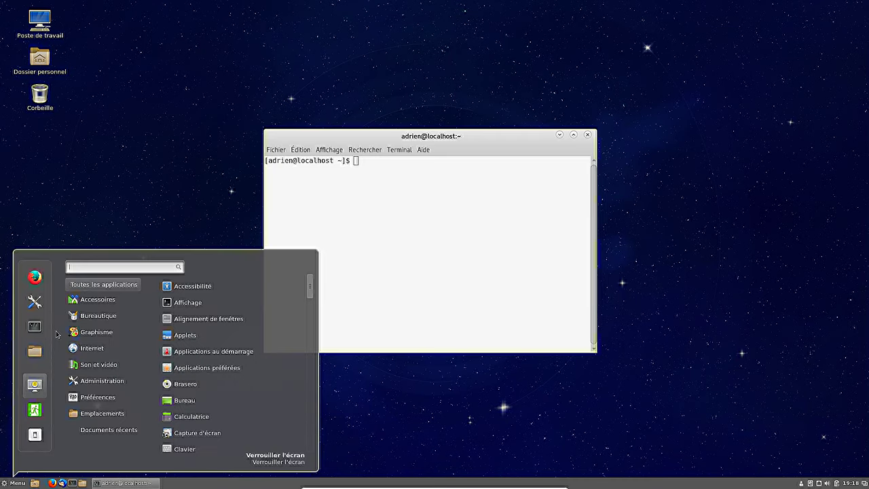
mouse_move(99, 314)
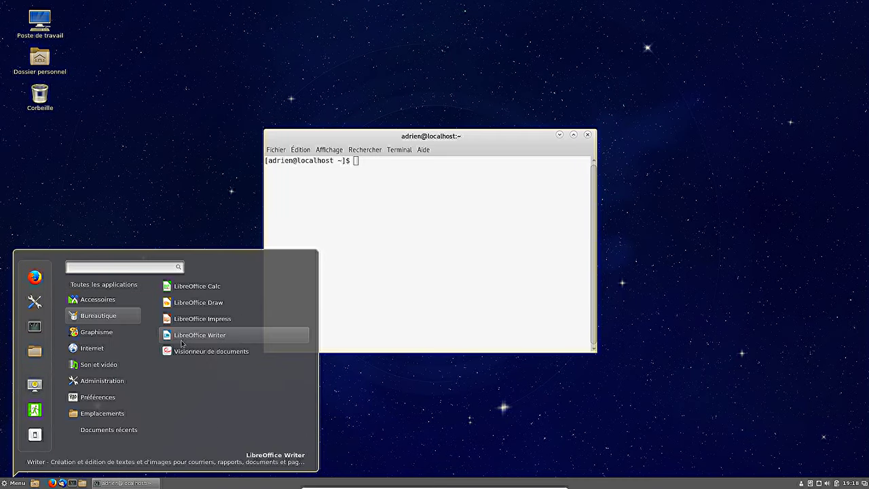
left_click(39, 302)
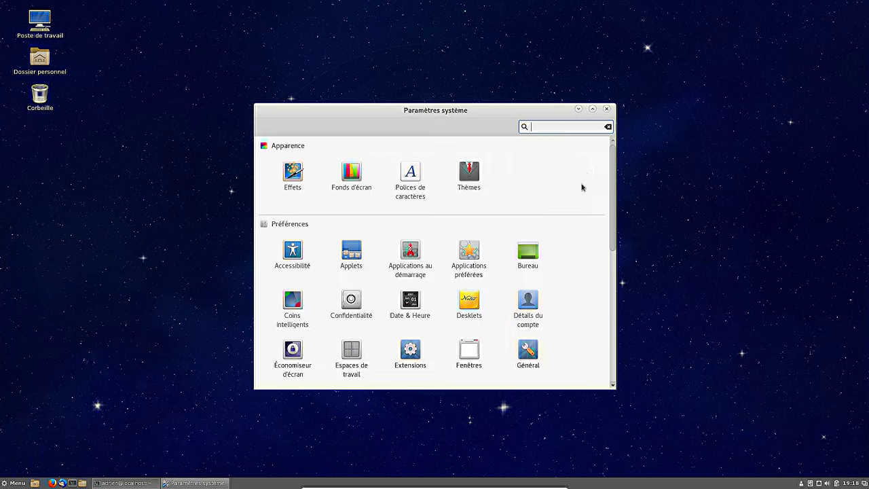
scroll(601, 237, "down", 10)
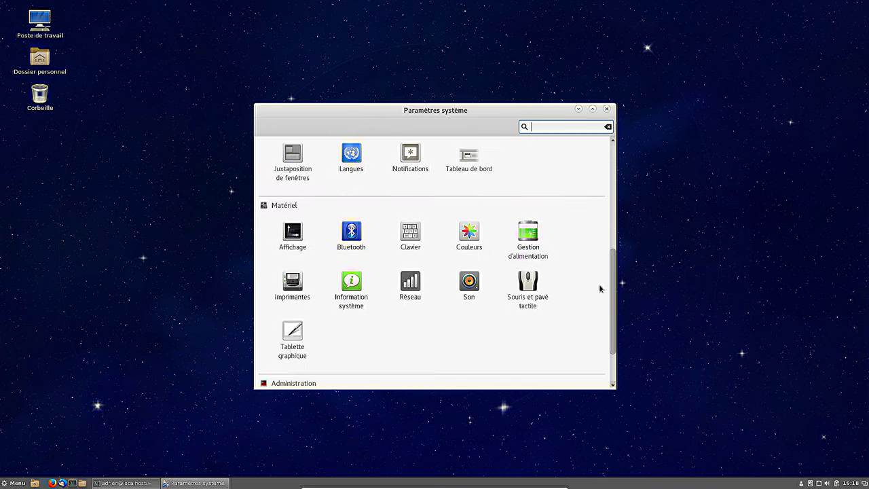
left_click(350, 278)
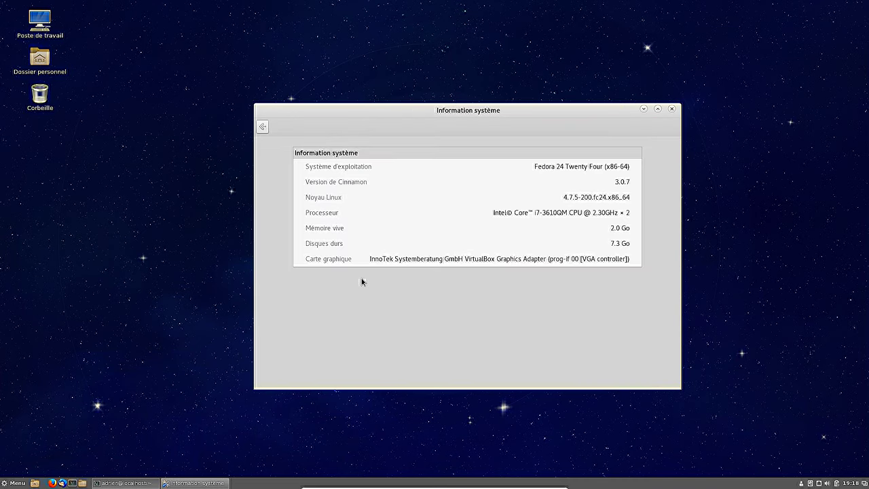
left_click(673, 112)
View the terminal's About details to check its version and close the terminal.
left_click(423, 149)
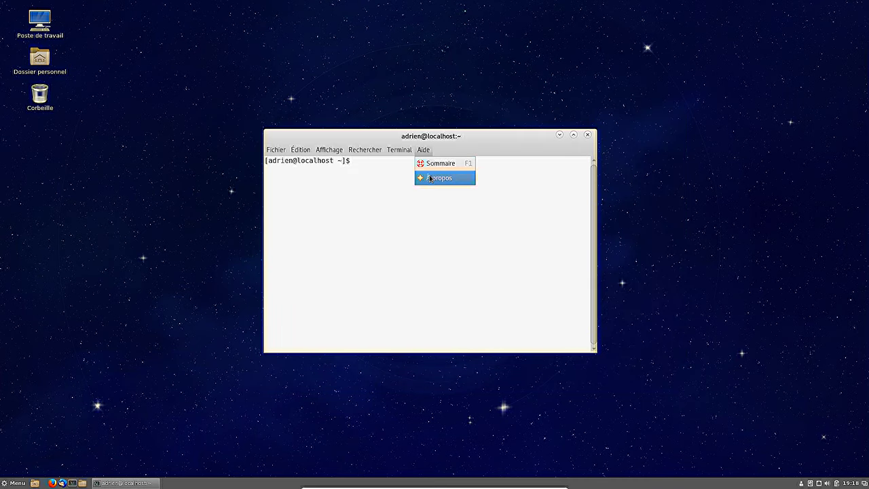
left_click(429, 178)
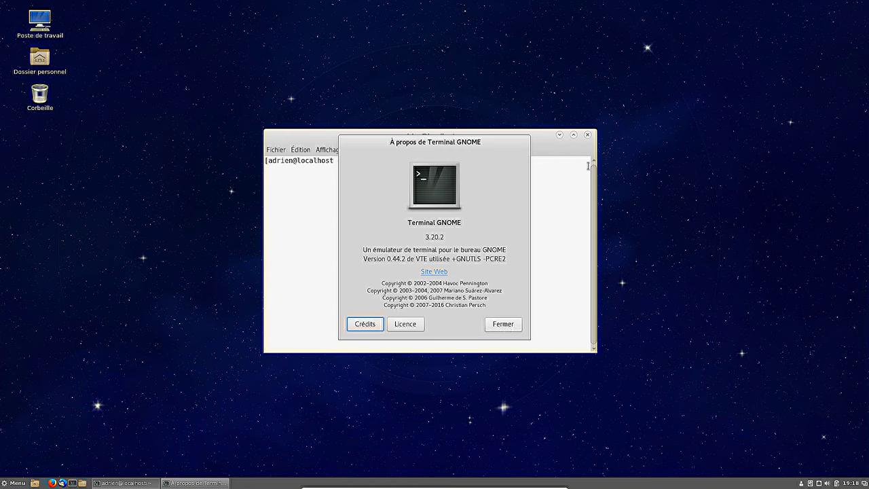
left_click(588, 134)
Examine the theme settings for window borders, icons, controls, mouse pointer and desktop, and close the settings.
left_click(15, 482)
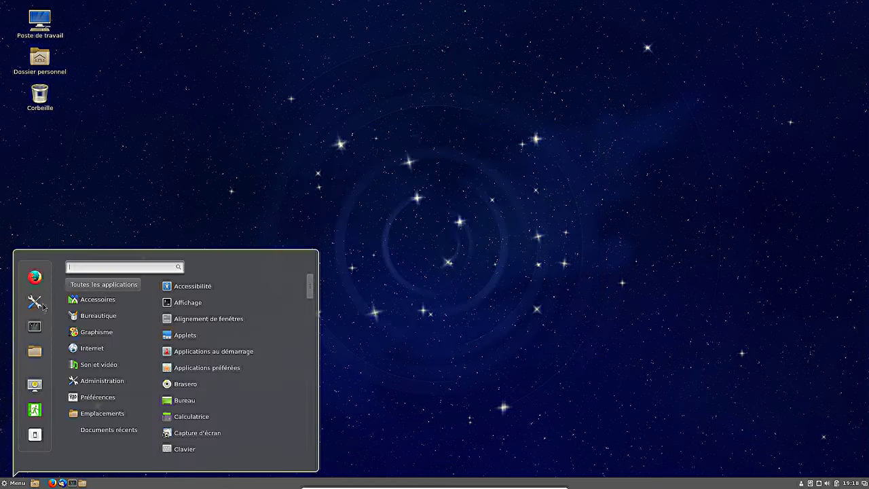
left_click(35, 303)
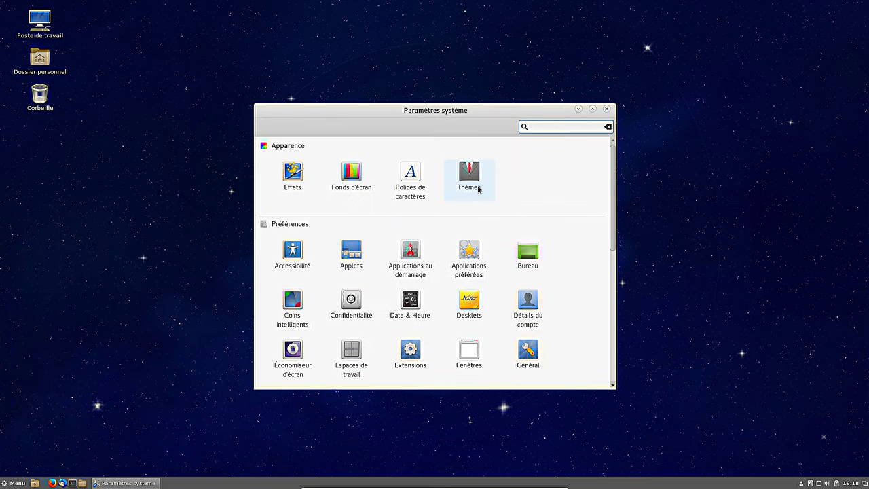
left_click(477, 190)
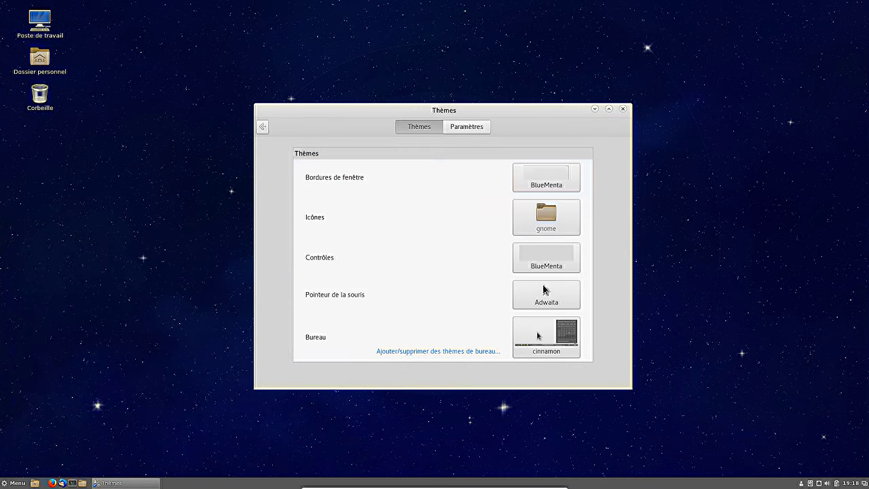
left_click(623, 109)
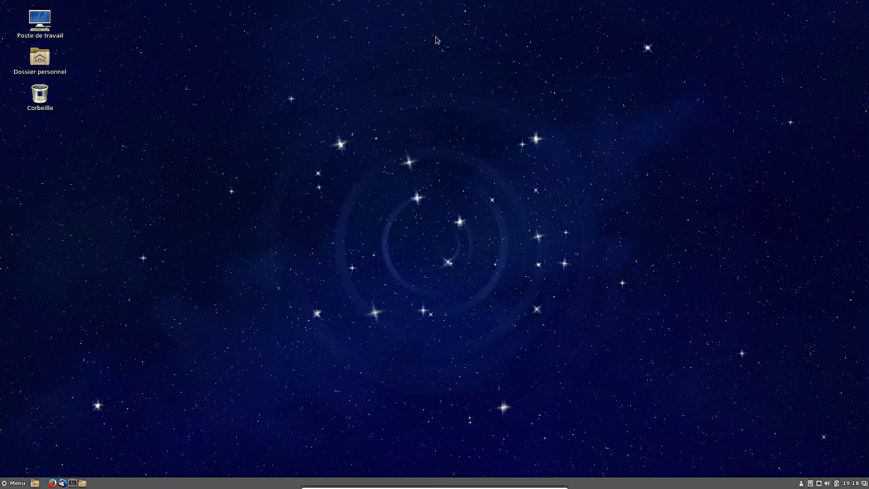
Restart the computer and start Manjaro Linux from the boot menus.
left_click(21, 482)
left_click(48, 440)
left_click(462, 265)
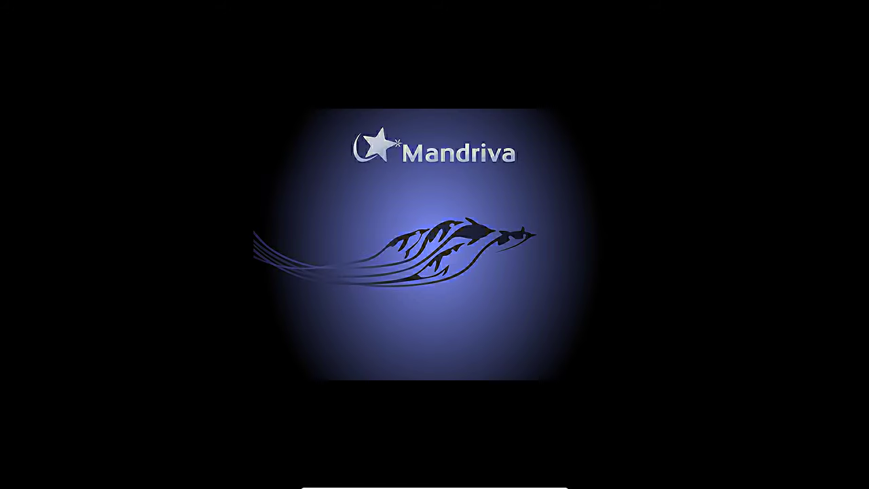
key("Down")
key("Down")
key("Down")
key("Return")
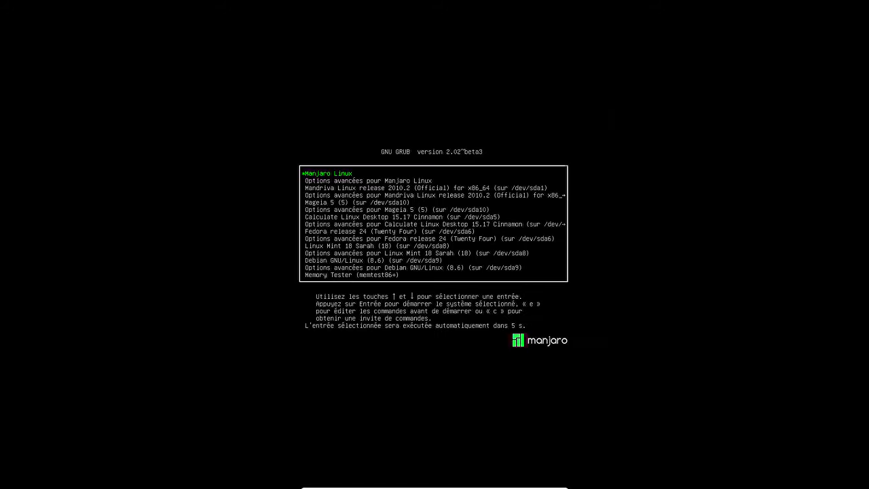
key("Return")
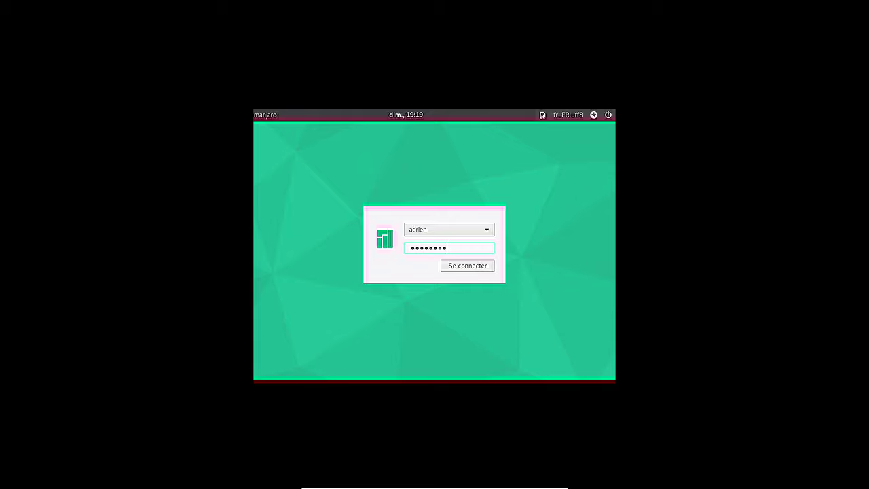
Log in with the account password and close the Manjaro welcome window.
key("Return")
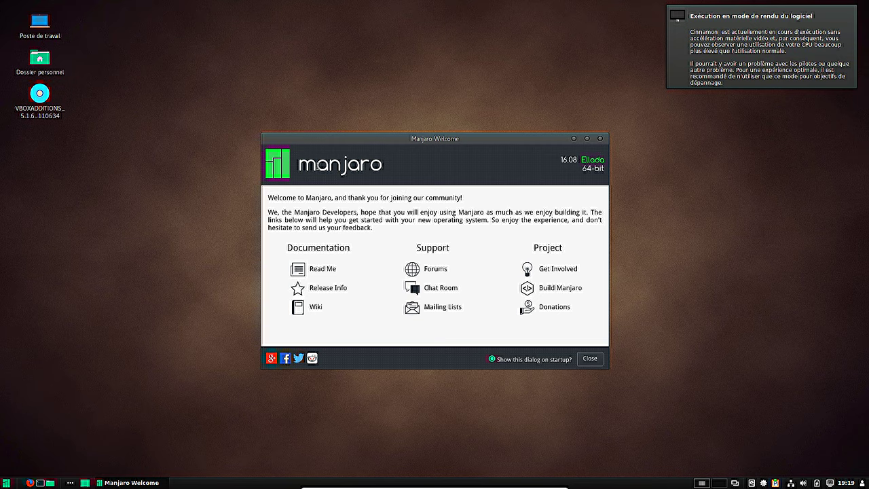
left_click(600, 139)
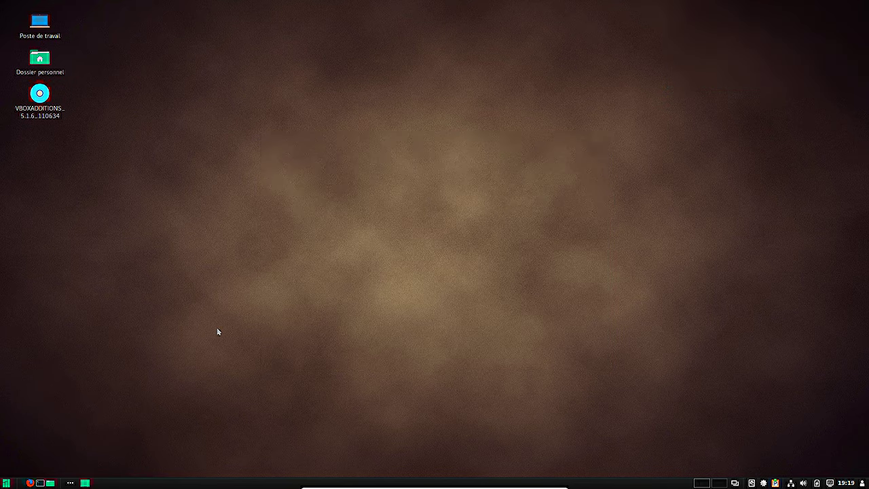
Find the system monitor by searching for "sys" and view its resource graphs.
key("super")
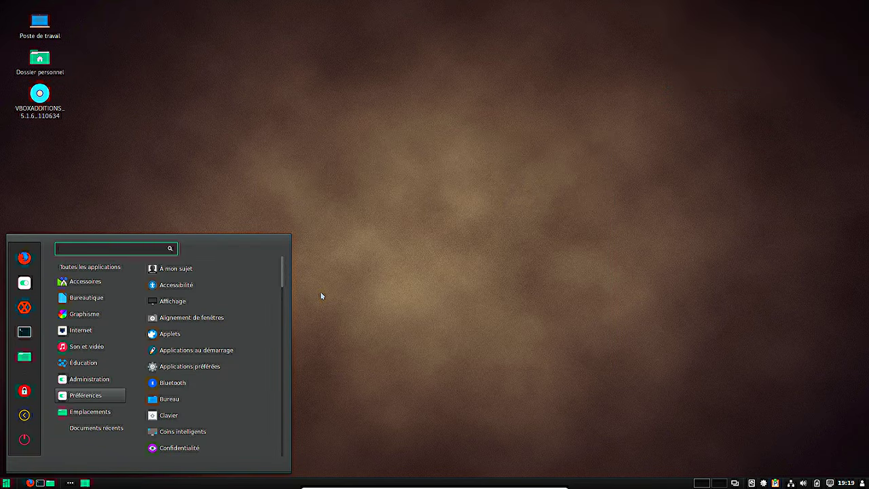
type("sys")
left_click(203, 350)
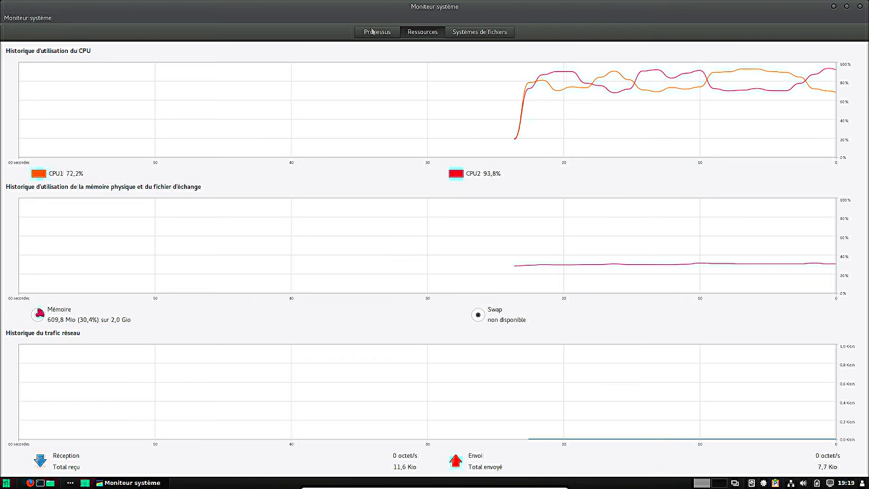
Sort the process list by memory, select the cinnamon process to check its usage, and close the system monitor.
left_click(372, 31)
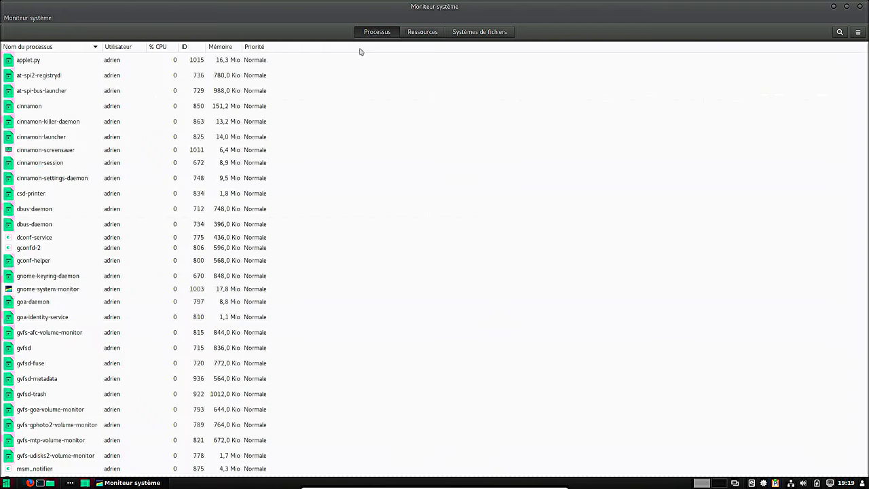
left_click(231, 49)
left_click(230, 63)
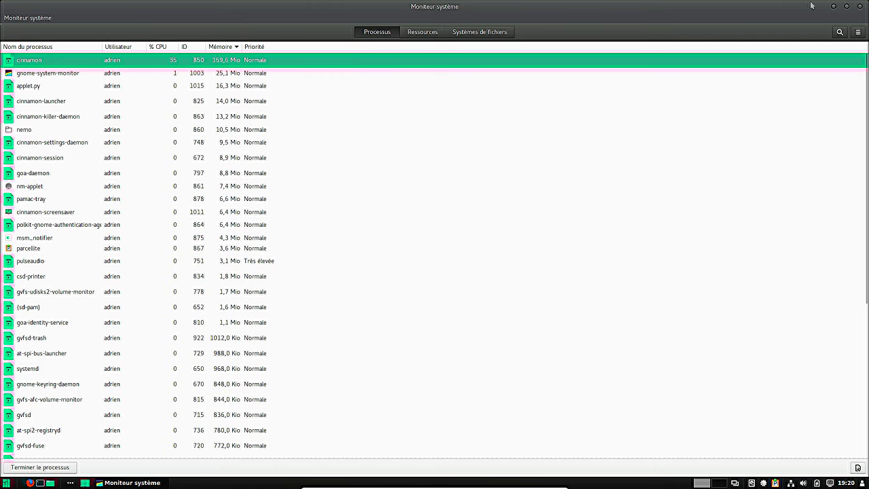
left_click(859, 8)
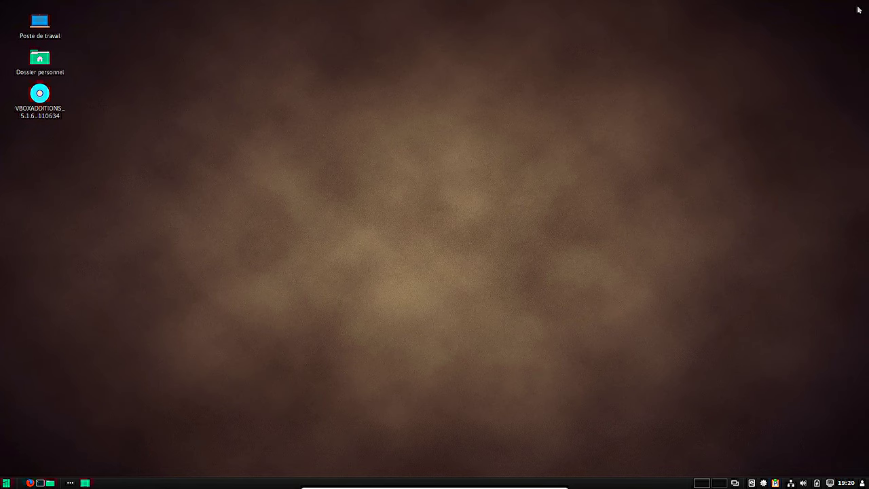
Open the system settings and view the system information page to check the Cinnamon and kernel versions.
left_click(2, 483)
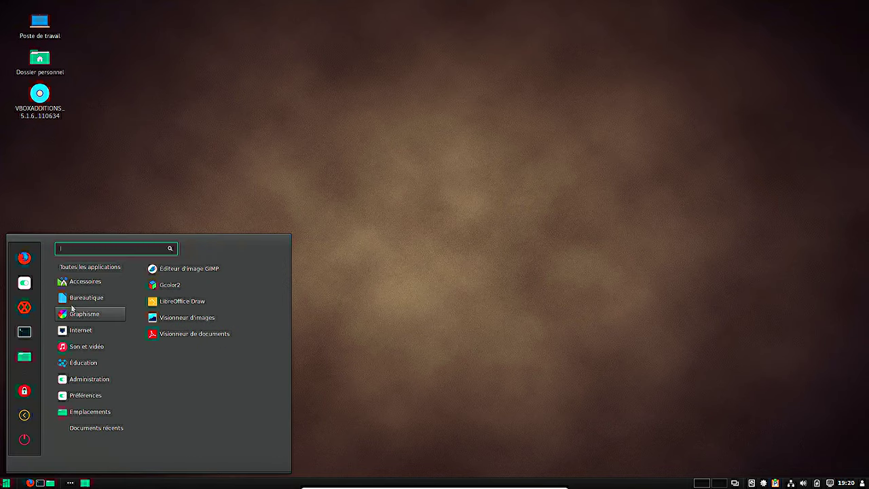
left_click(24, 287)
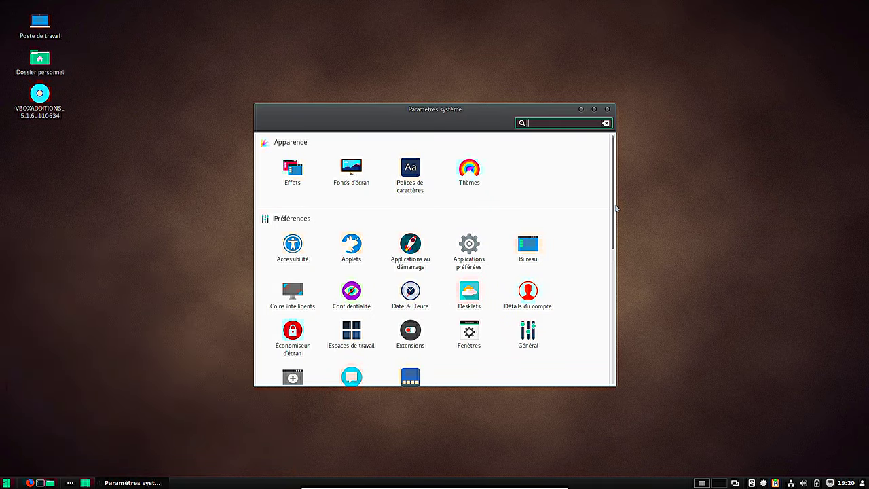
scroll(399, 271, "down", 6)
left_click(351, 226)
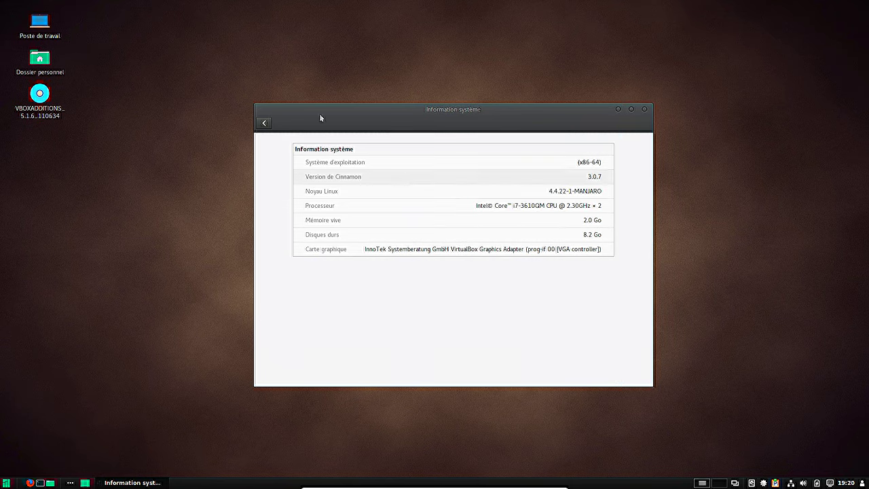
Open a terminal, view its About details to check the version, and close the details dialog.
key("ctrl+alt+t")
left_click(421, 148)
left_click(439, 177)
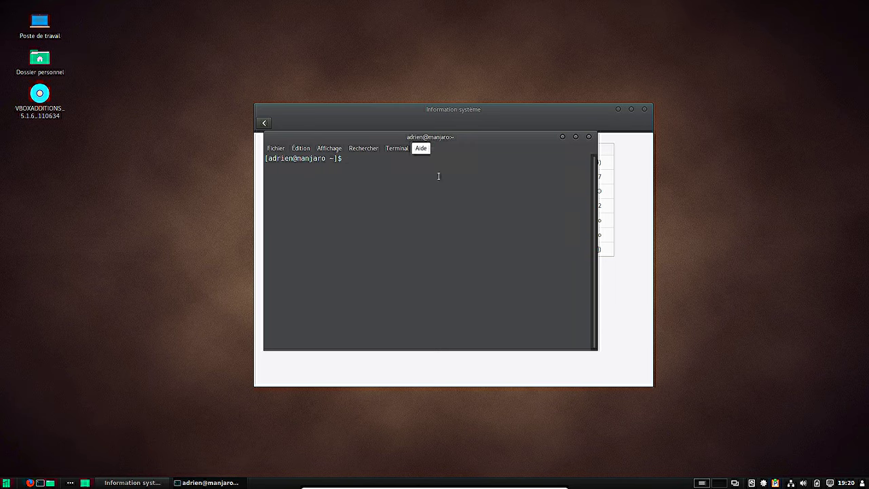
left_click(439, 176)
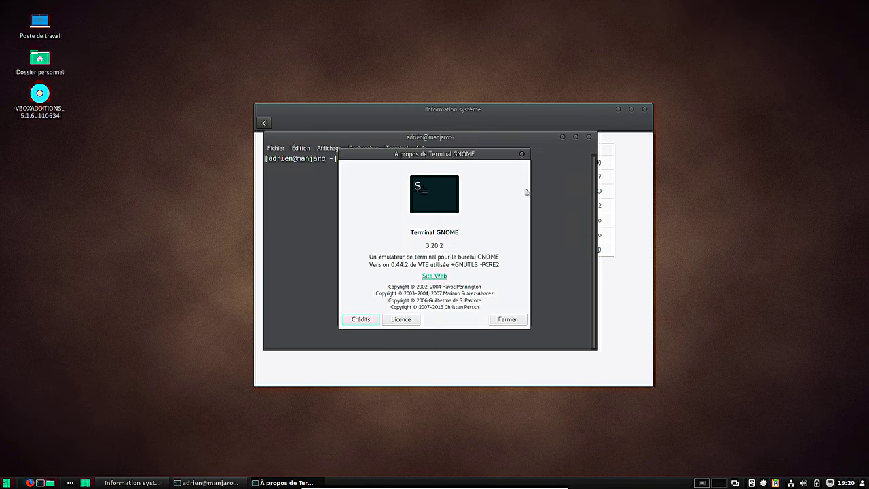
left_click(504, 319)
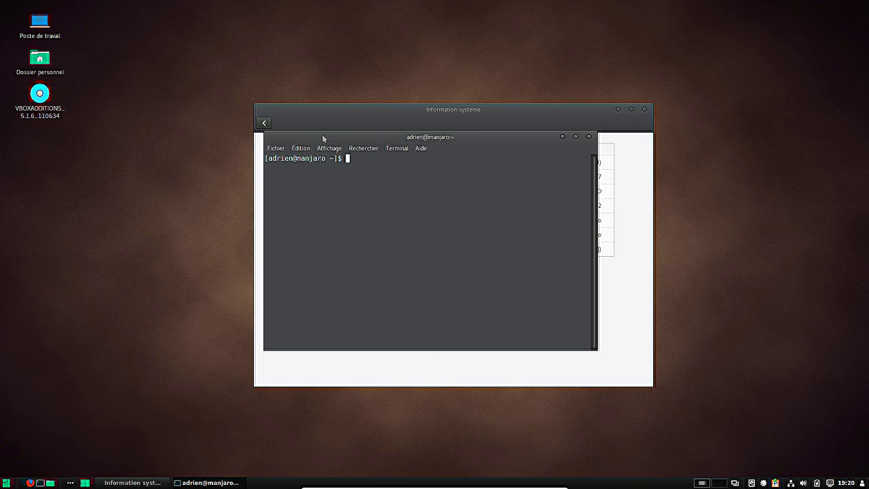
Return to the system settings overview, examine the theme settings, and close the settings window.
left_click(263, 123)
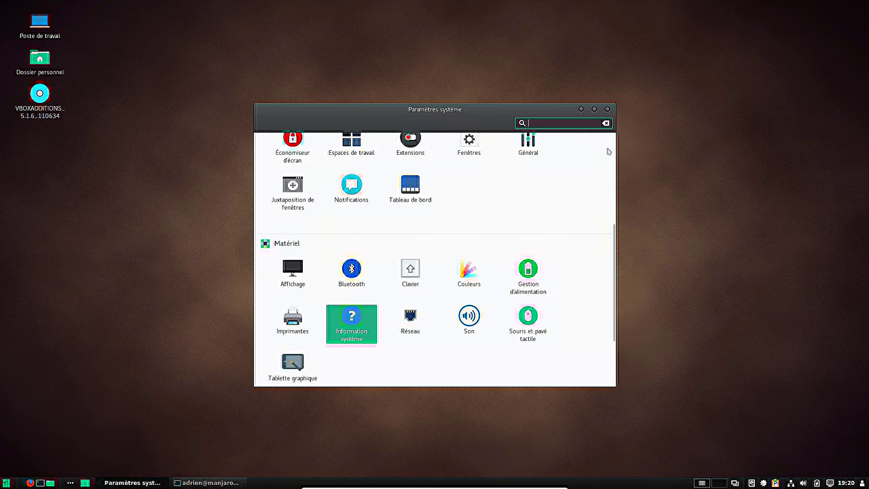
scroll(481, 209, "up", 5)
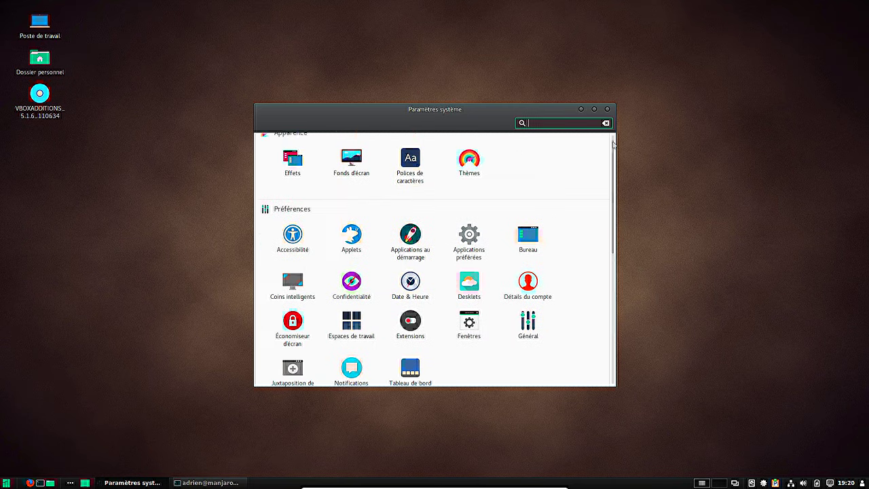
left_click(462, 176)
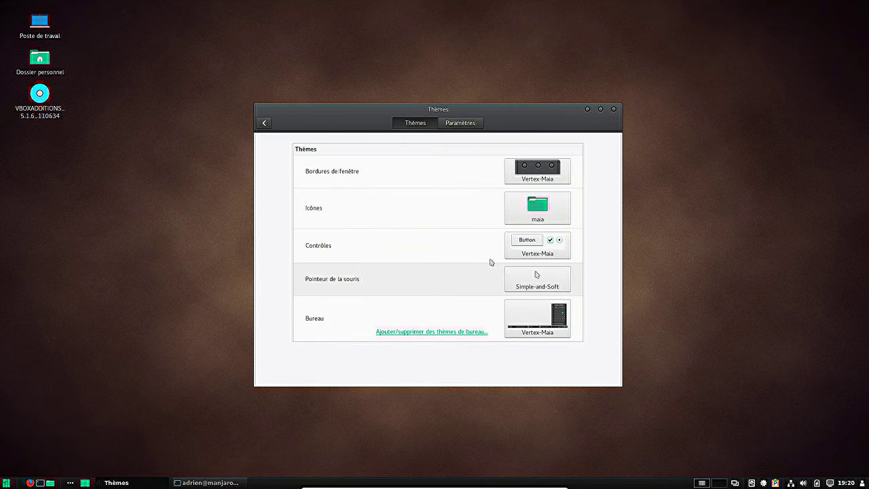
left_click(615, 109)
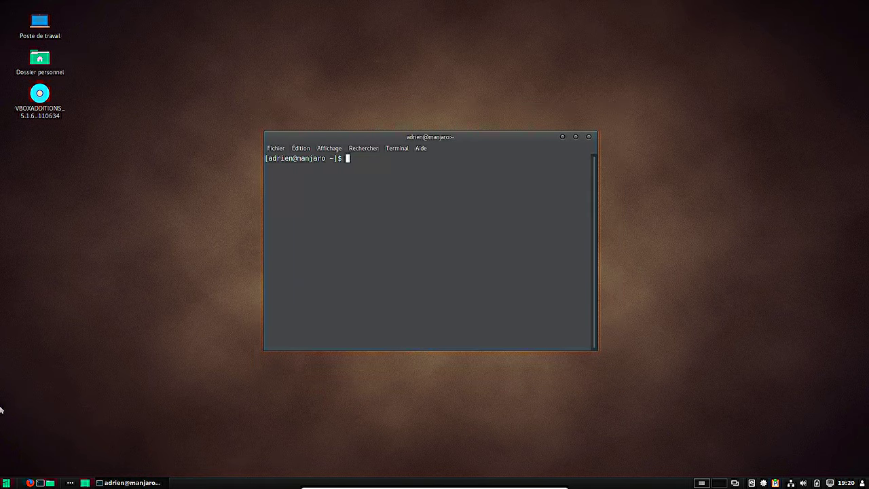
Restart the computer and choose Mint 18 in the Mandriva boot menu.
left_click(6, 482)
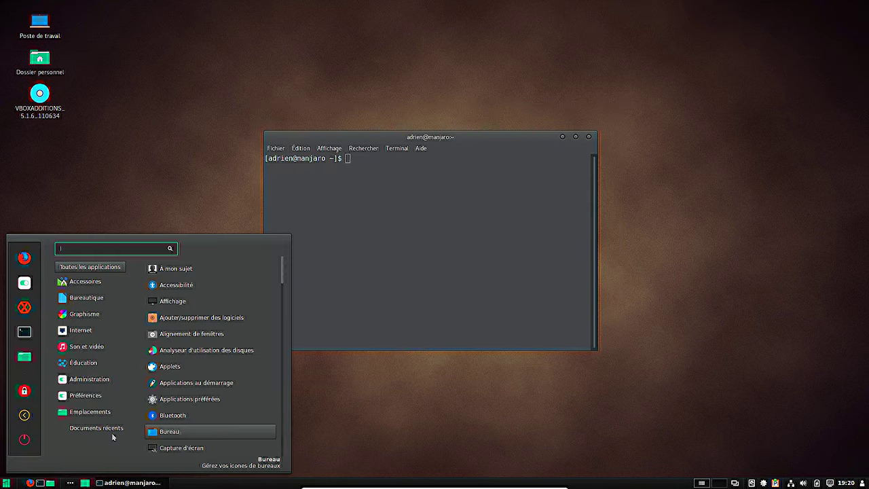
left_click(24, 440)
left_click(406, 261)
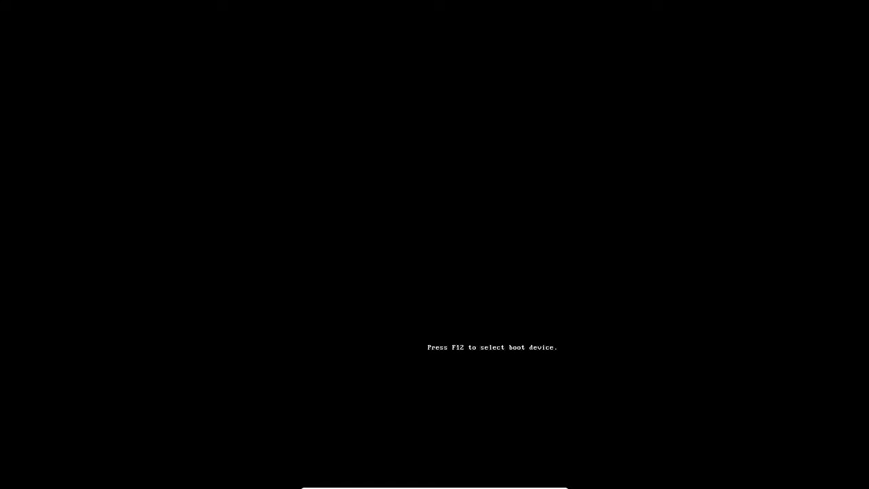
key("Down")
key("Down")
key("Down")
key("Down")
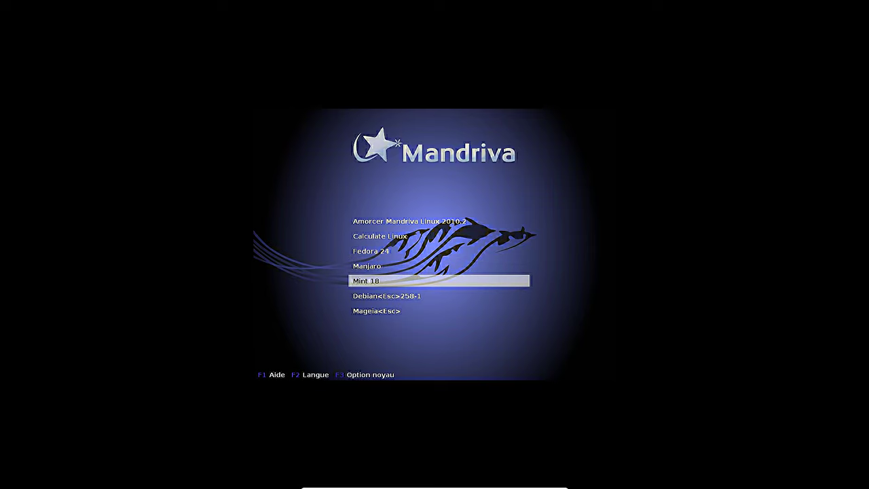
key("Return")
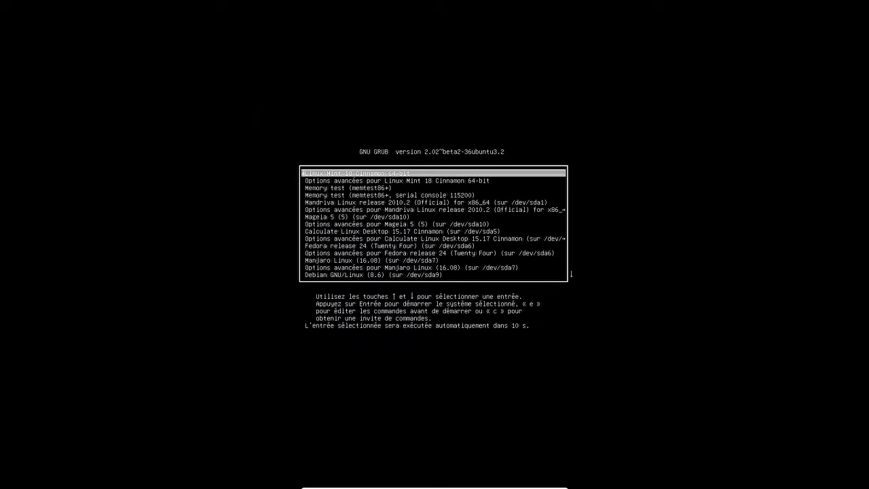
Boot Linux Mint 18 Cinnamon 64-bit and log in with the account password.
key("Return")
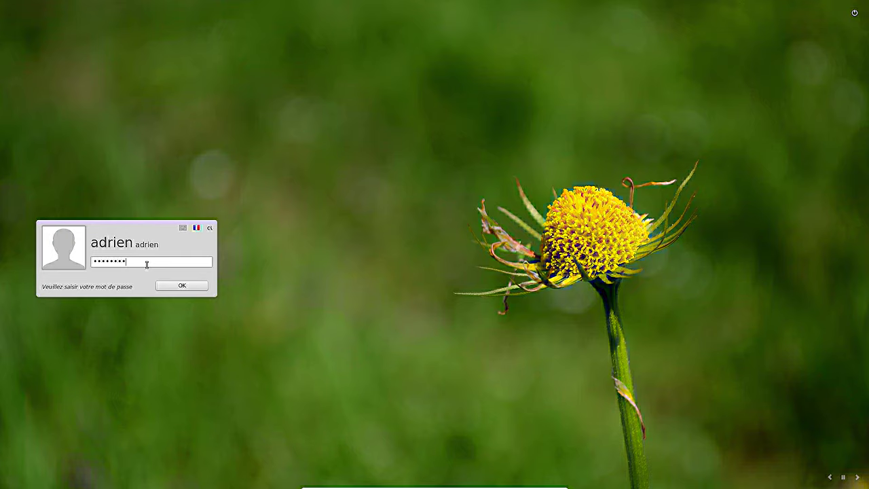
key("Return")
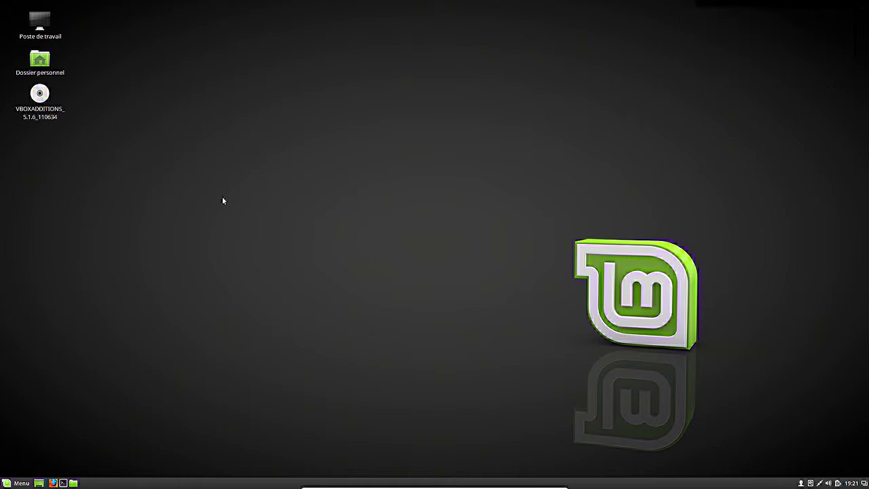
Open the system monitor, examine the cinnamon process's memory use and the resource graphs, and close the monitor.
left_click(17, 482)
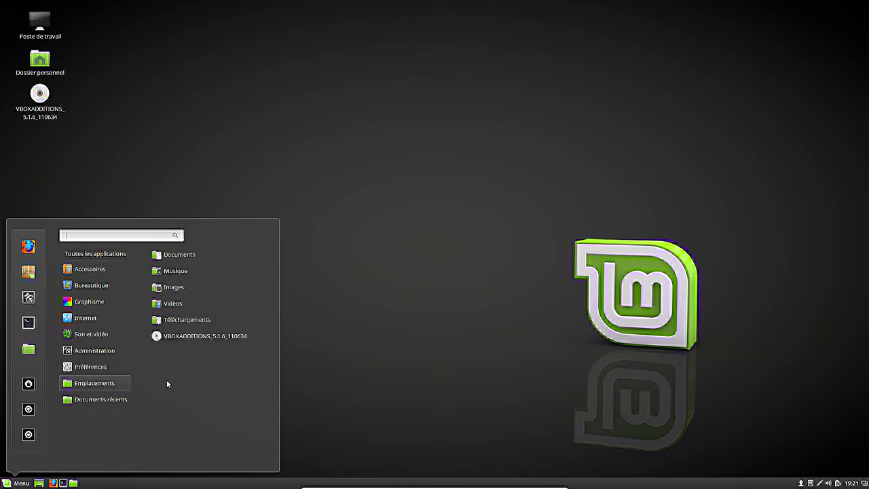
type("sys")
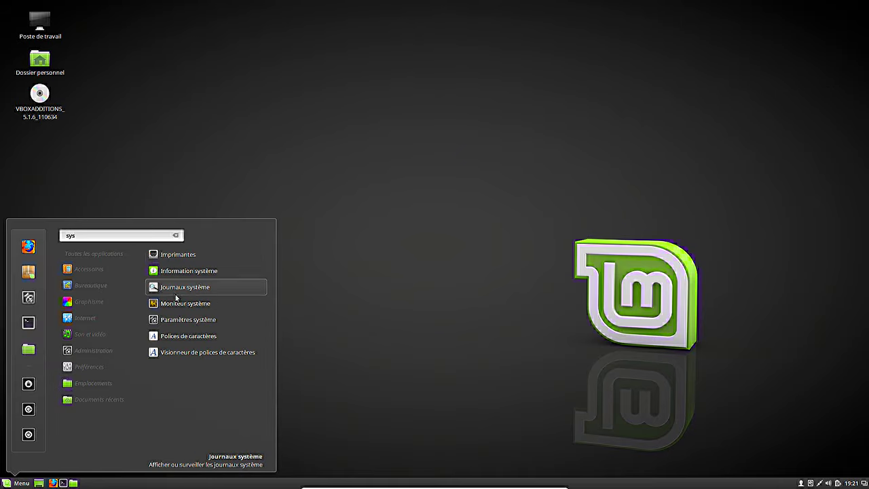
left_click(176, 304)
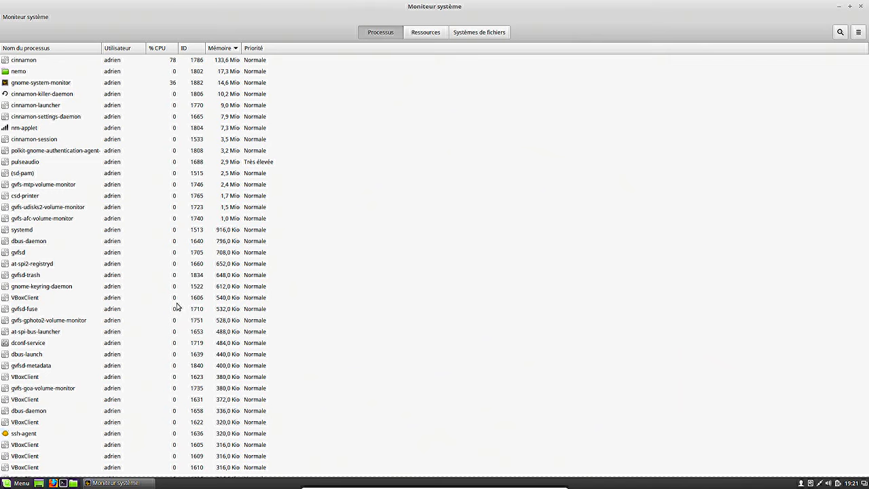
left_click(226, 60)
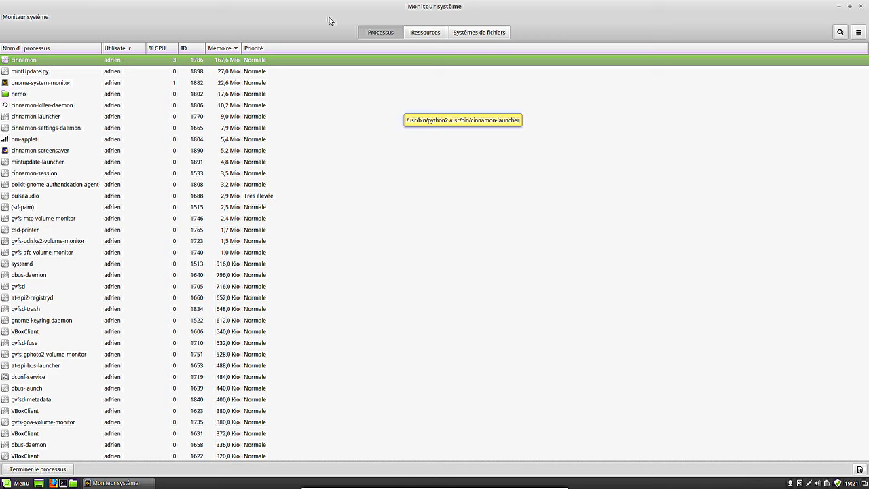
left_click(429, 34)
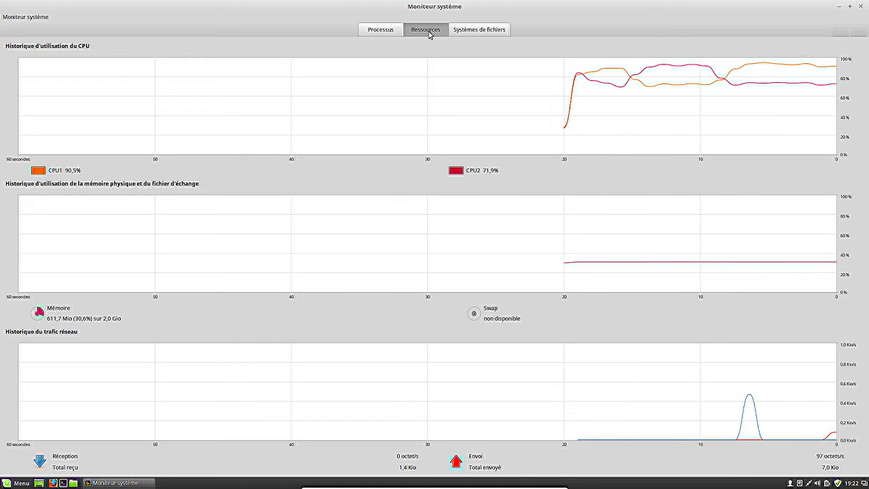
left_click(860, 7)
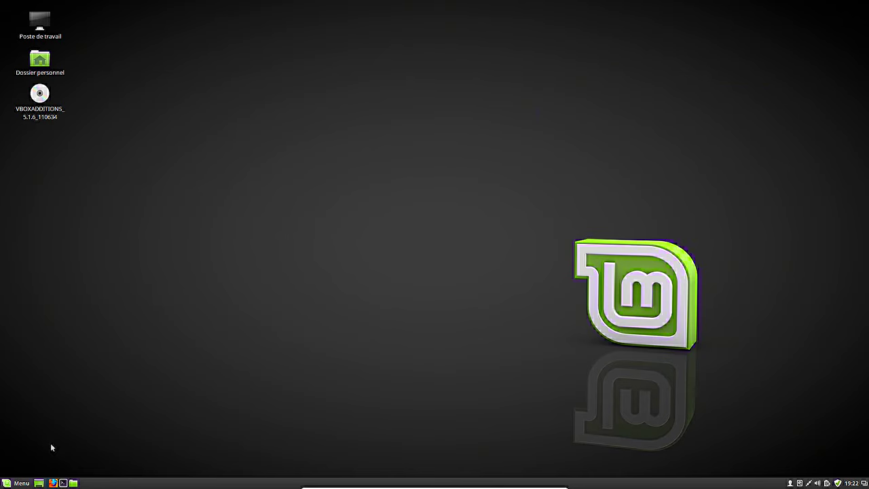
Open a terminal and the system settings, view the system information page for the Cinnamon and kernel versions, and return to the overview.
left_click(15, 483)
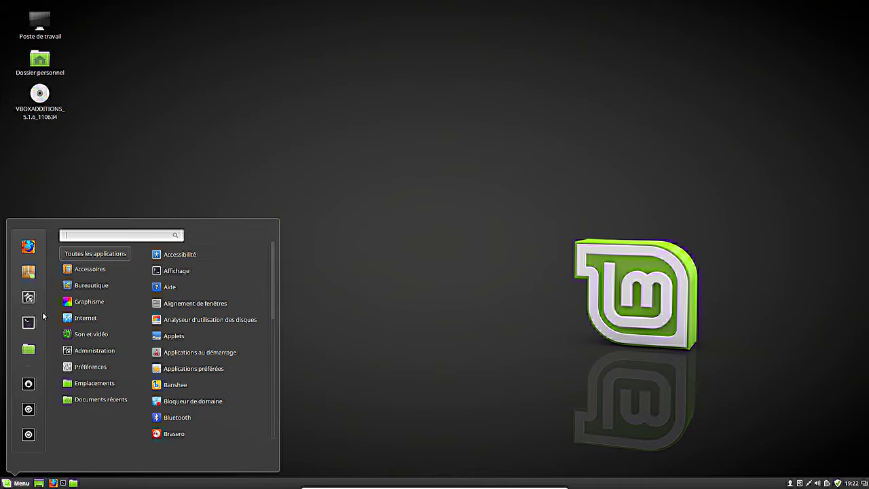
left_click(43, 316)
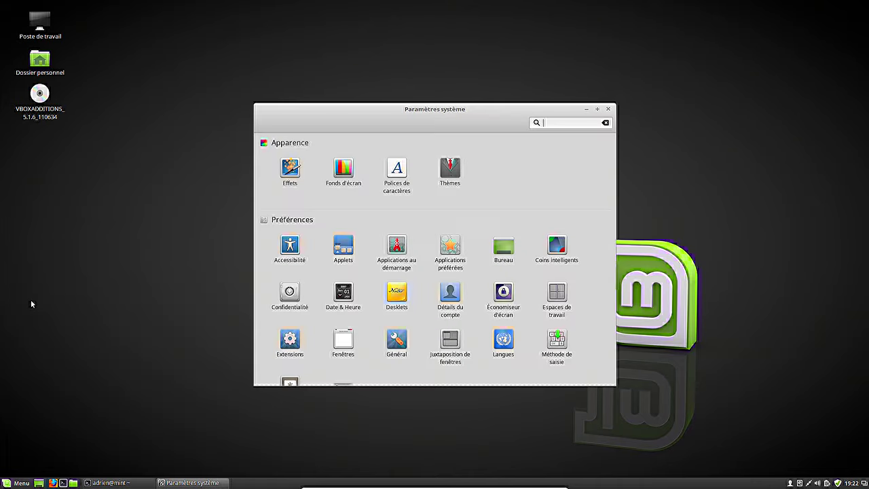
scroll(471, 302, "down", 5)
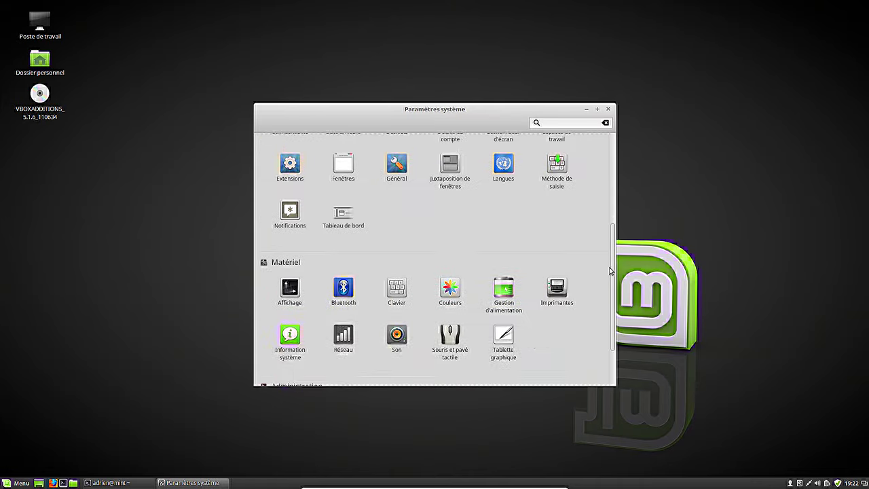
left_click(292, 336)
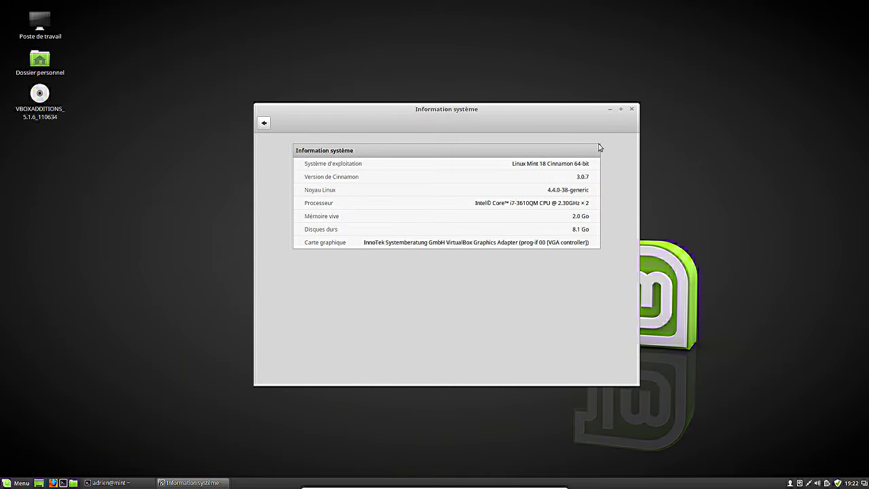
left_click(263, 123)
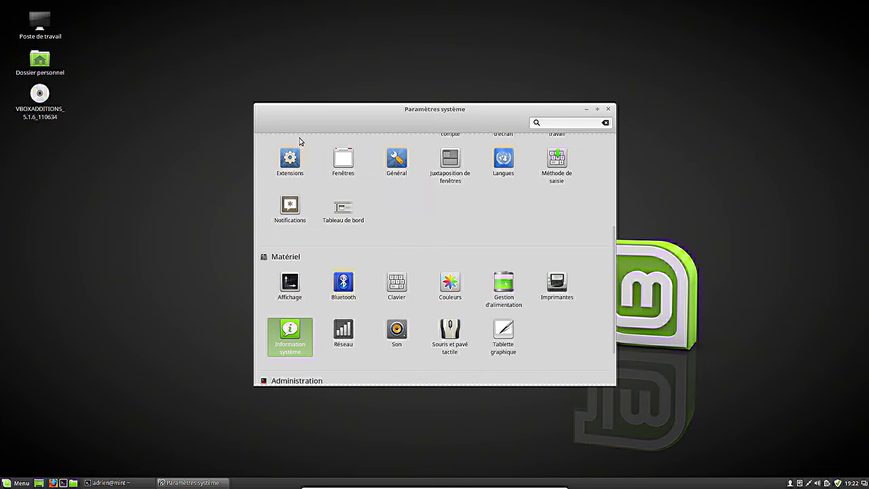
Move the settings window off the terminal and view the terminal's About details to check its version.
left_click_drag(378, 110, 680, 192)
left_click(427, 164)
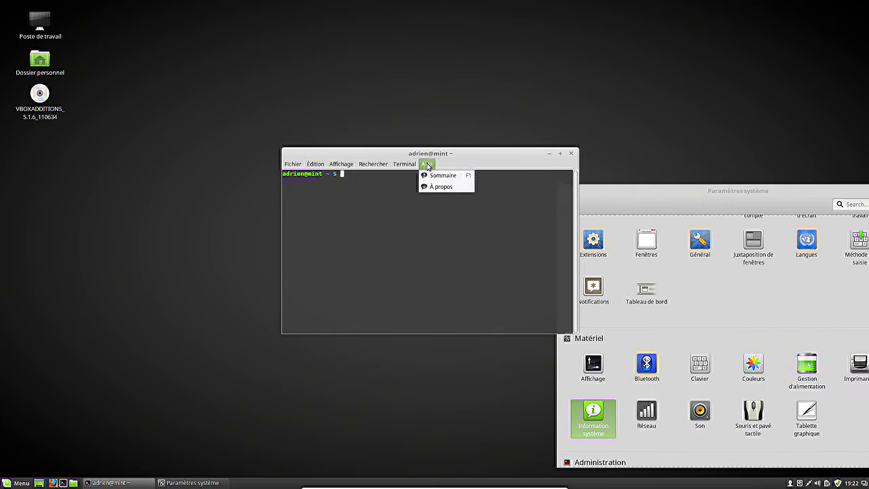
left_click(438, 186)
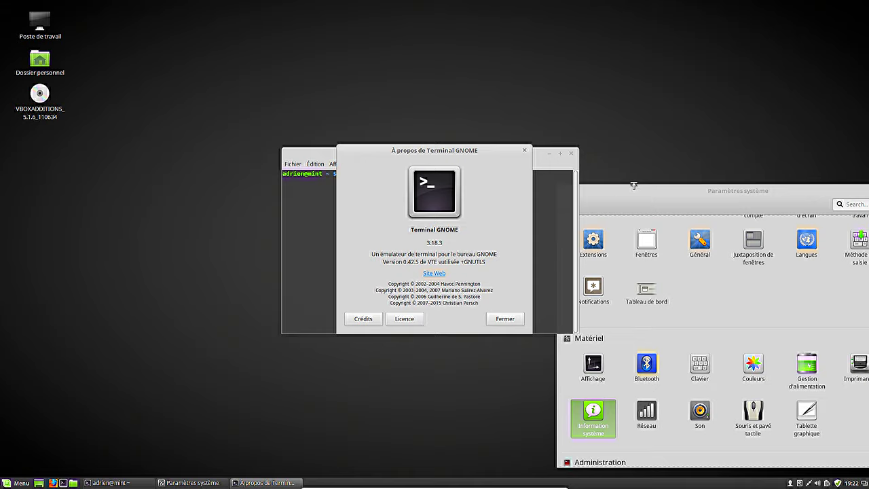
Bring the system settings window back in front and examine the theme settings.
left_click_drag(633, 186, 380, 154)
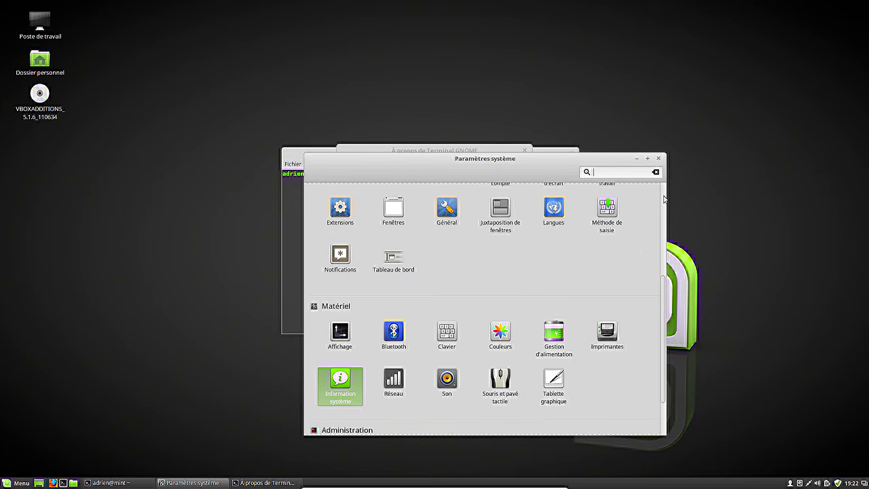
scroll(664, 198, "up", 10)
left_click(512, 216)
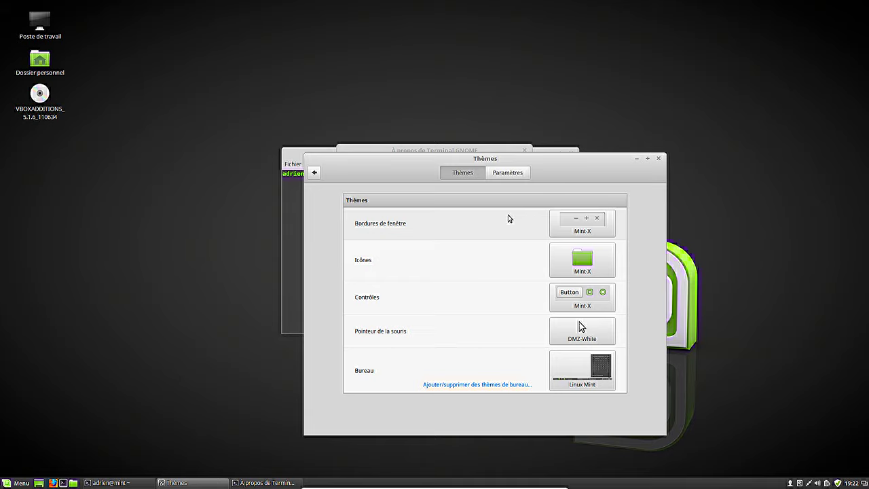
left_click(16, 483)
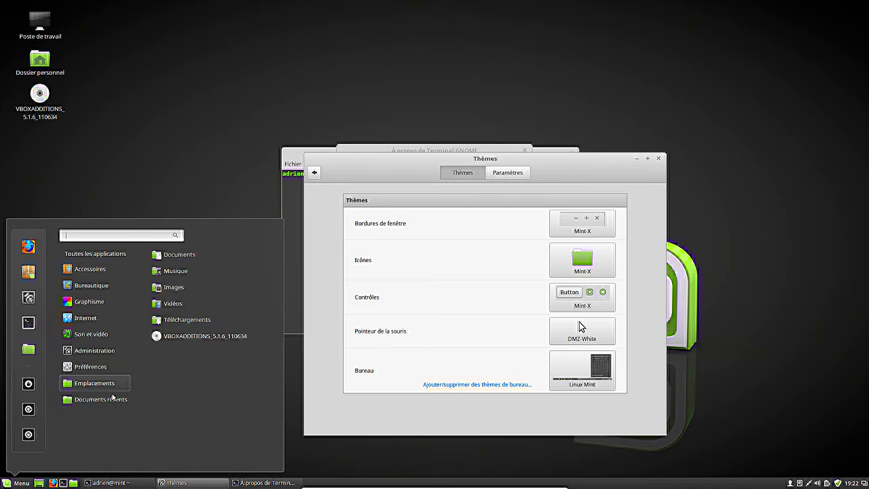
key("Escape")
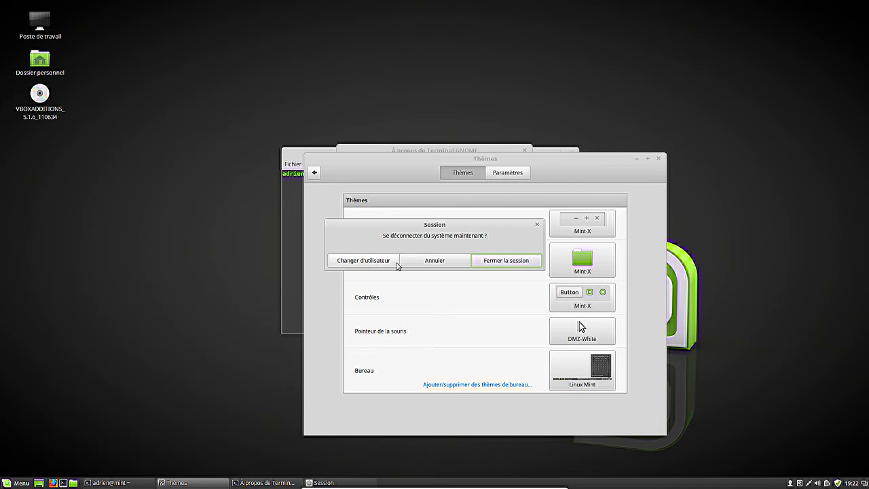
left_click(442, 262)
Restart the computer and choose the Debian entry in the Mandriva boot menu.
left_click(16, 482)
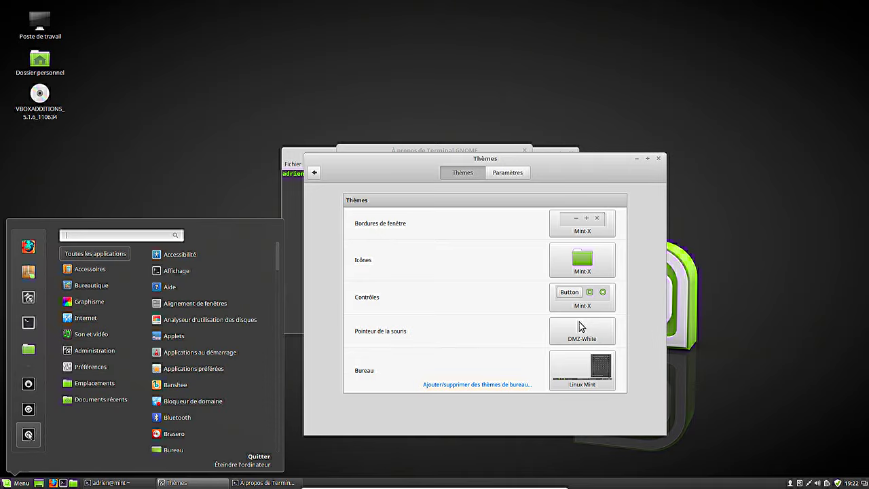
left_click(30, 446)
left_click(409, 265)
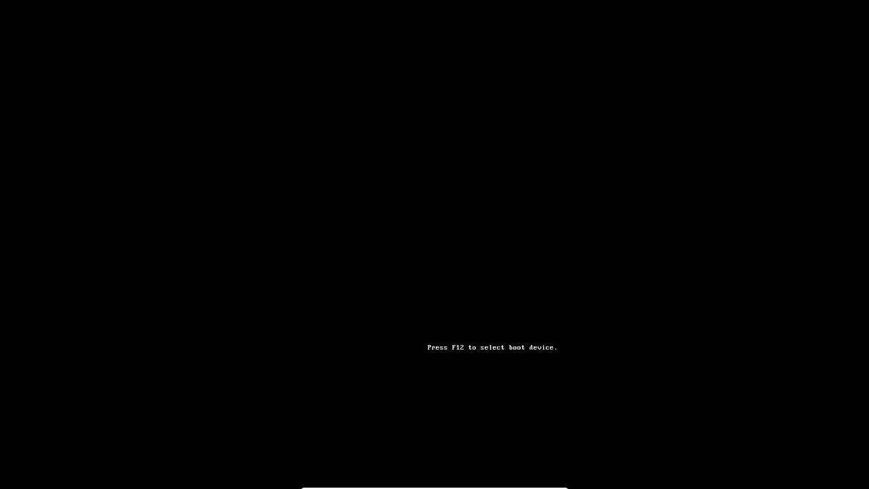
key("Down")
key("Down")
key("Down")
key("Down")
key("Down")
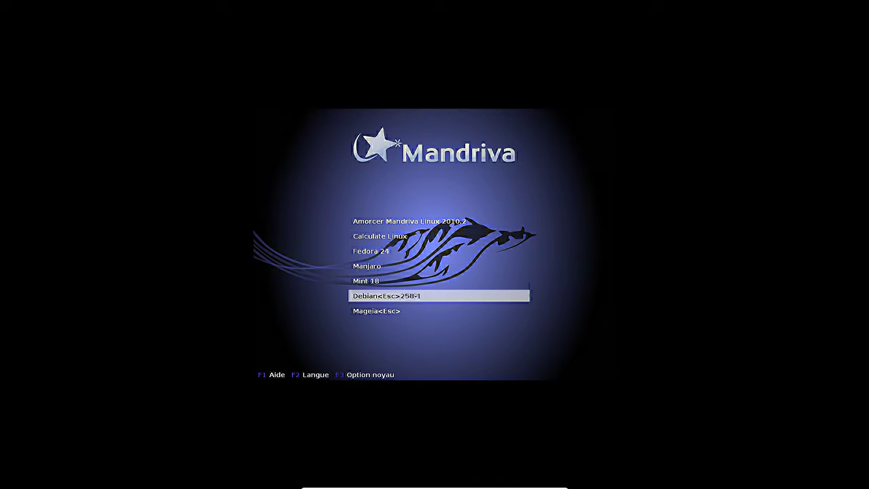
key("Return")
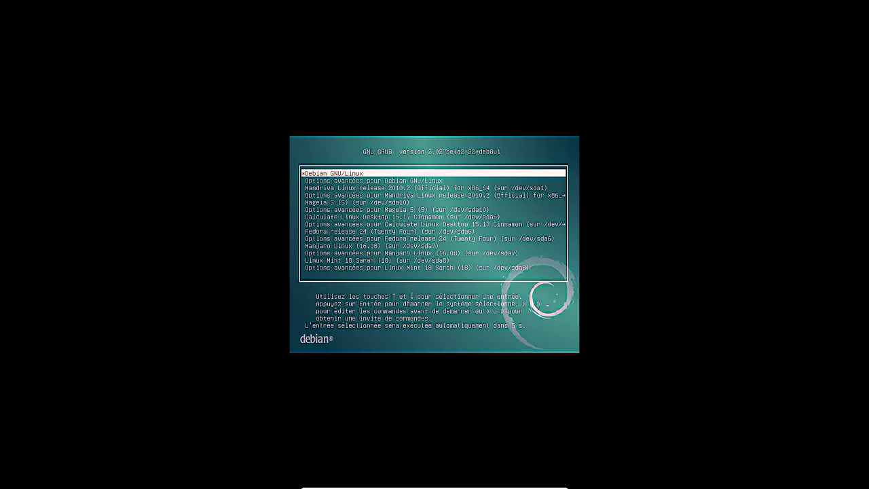
Boot Debian GNU/Linux, log in with the account's username and password, and dismiss the software rendering notification.
key("Return")
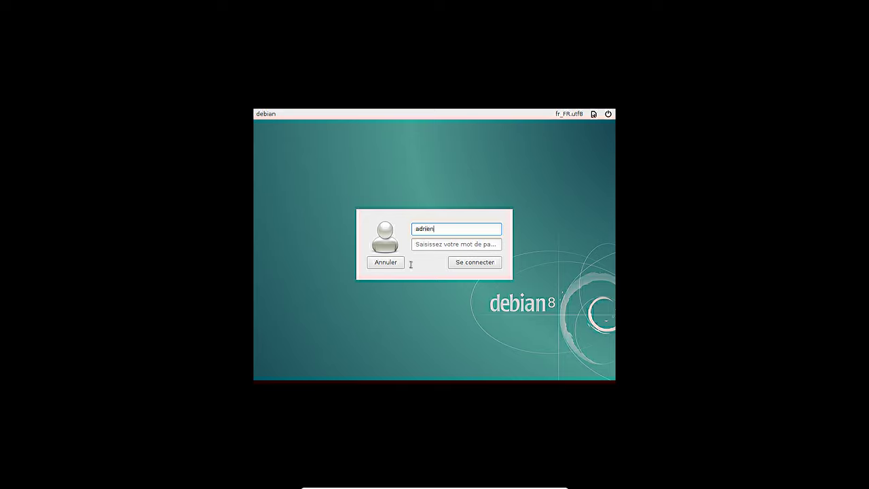
key("Return")
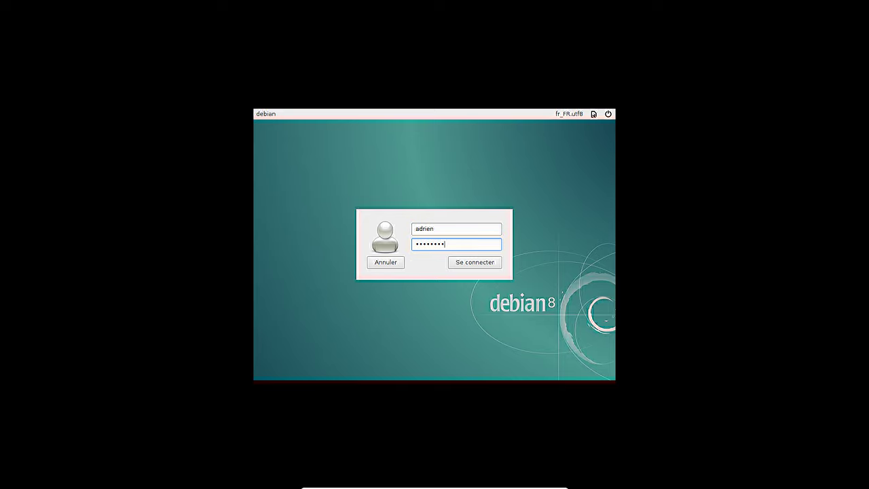
left_click(593, 114)
left_click(516, 158)
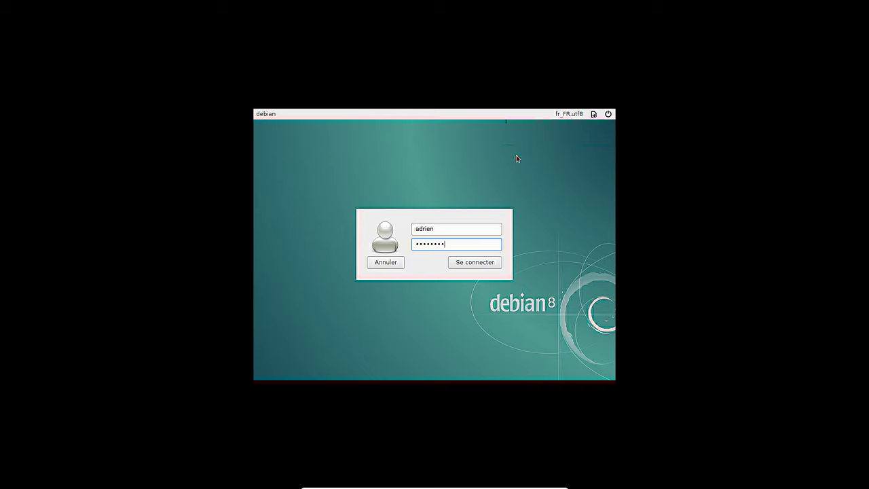
left_click(473, 263)
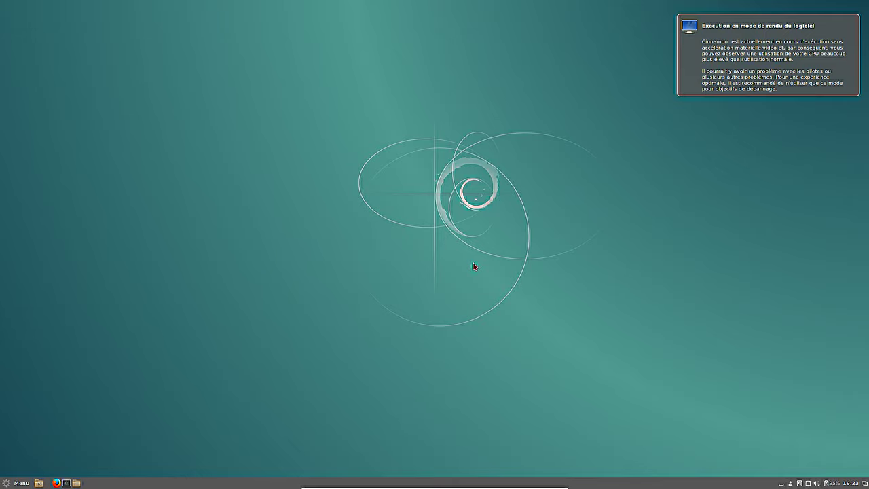
left_click(754, 44)
Search the applications for "sys", open the system monitor, and maximize it to examine the CPU and memory graphs.
left_click(17, 482)
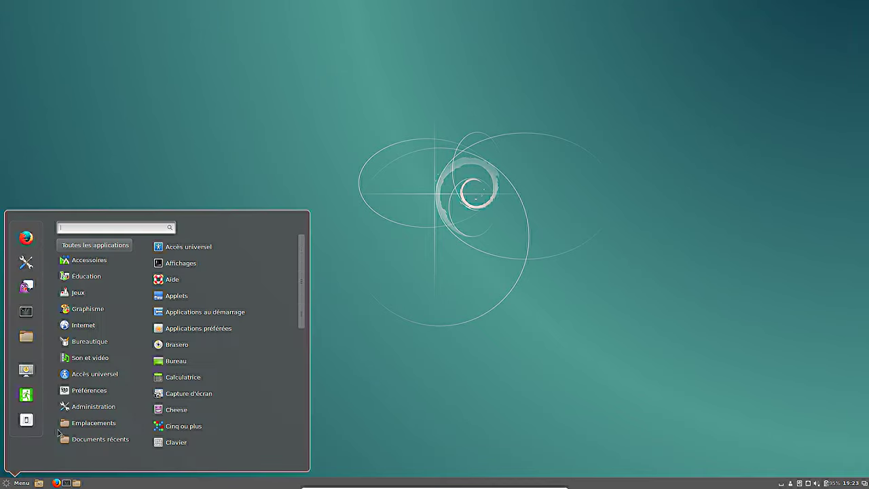
type("sys")
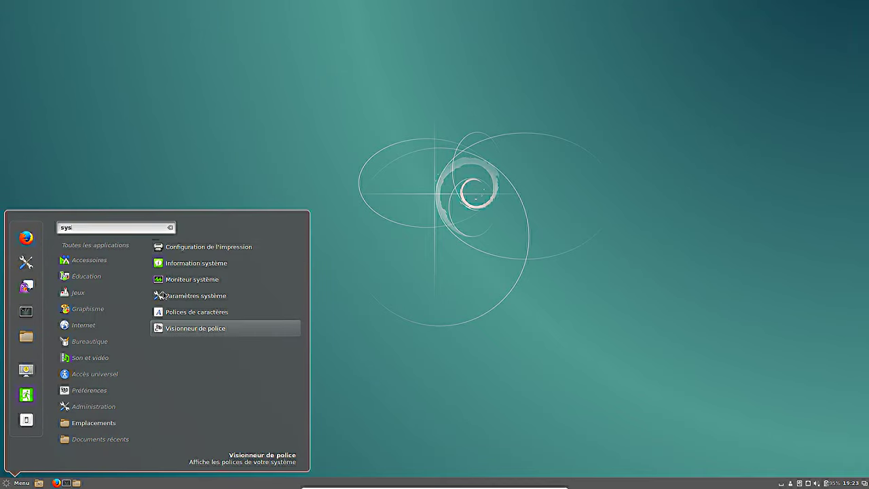
left_click(180, 277)
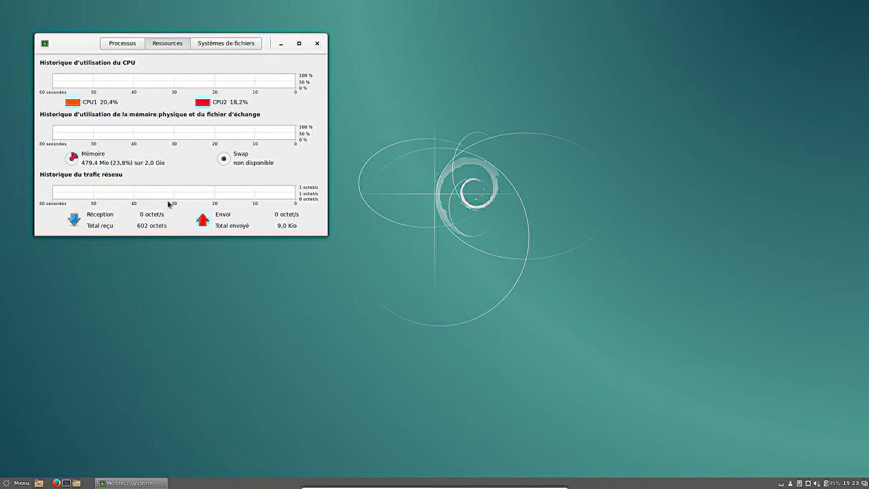
left_click(301, 45)
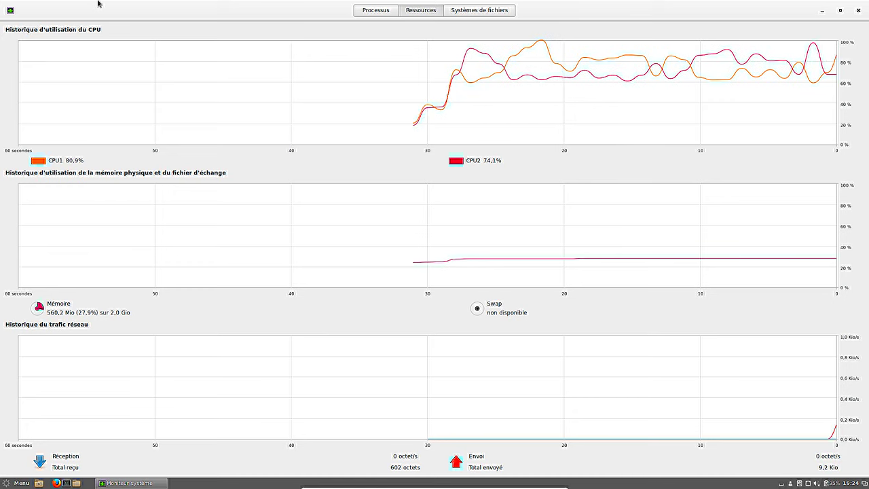
Examine the processes sorted by memory, check the resource graphs again, and close the system monitor.
left_click(367, 15)
left_click(228, 27)
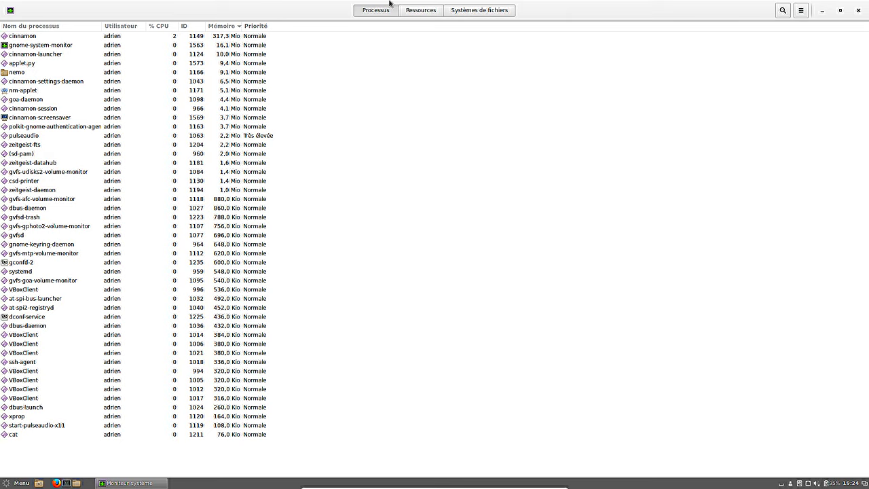
left_click(411, 14)
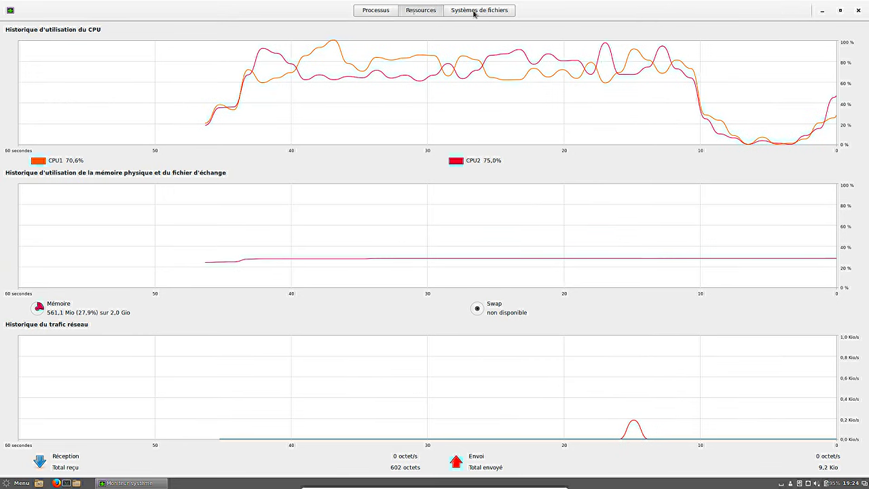
left_click(856, 15)
Examine Debian's system information in the system settings, including the Cinnamon version, and return to all settings.
left_click(19, 483)
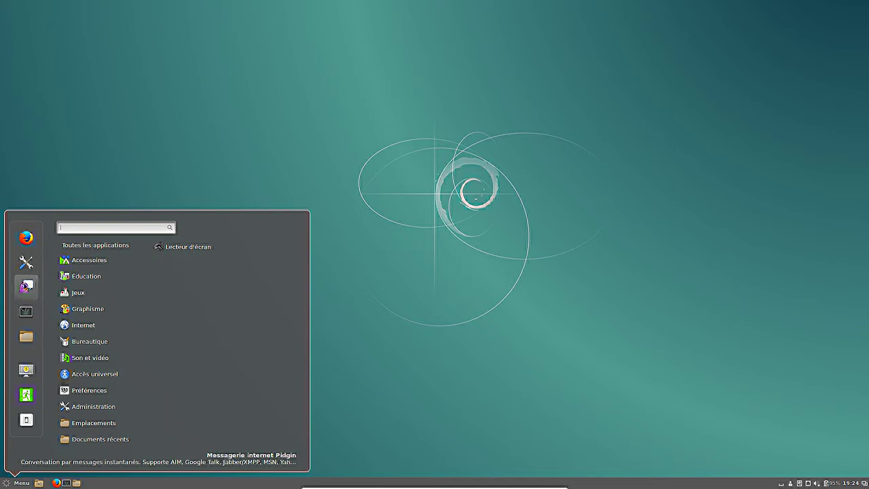
left_click(25, 264)
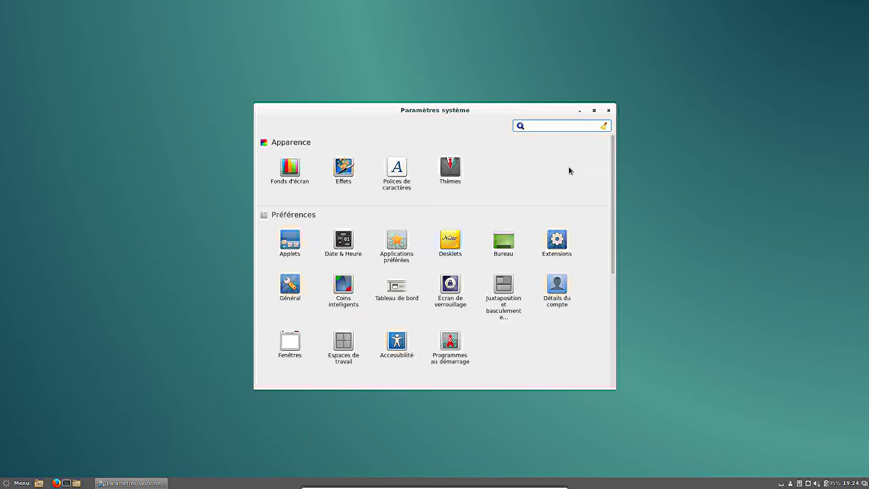
scroll(426, 272, "down", 4)
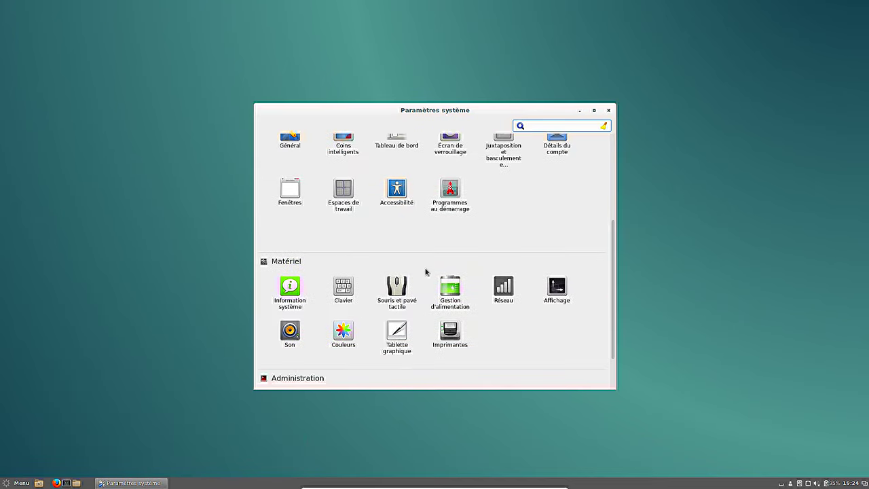
left_click(290, 290)
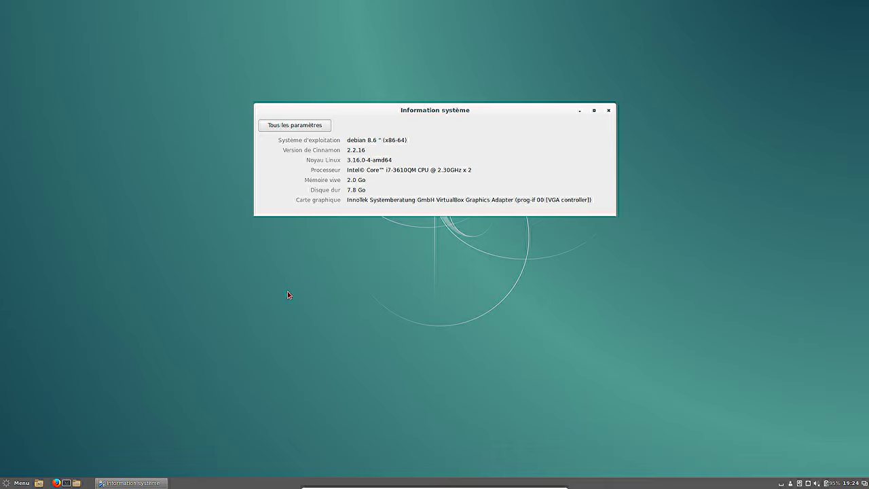
left_click(286, 127)
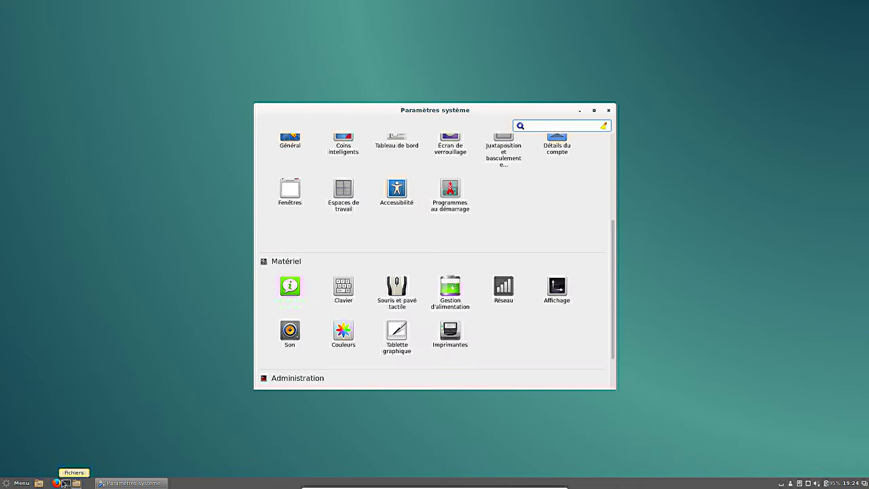
Open a terminal, check its version in the about dialog, and close both windows.
left_click(65, 479)
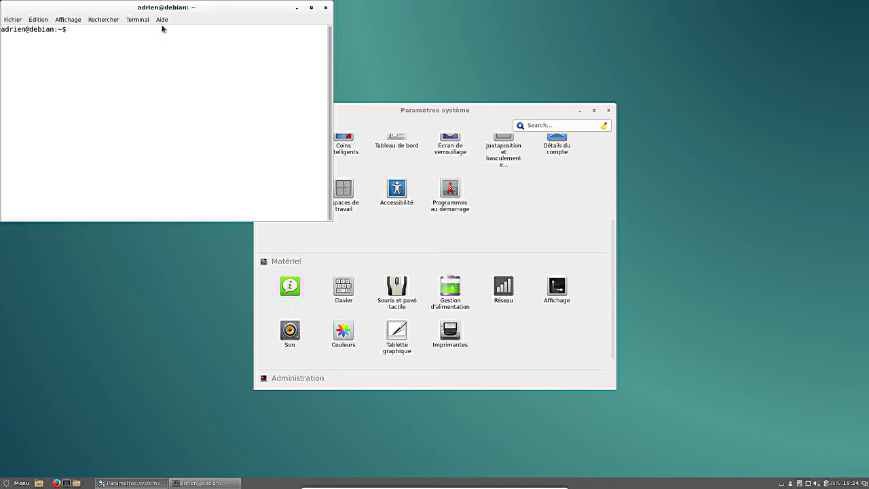
left_click(161, 20)
left_click(174, 40)
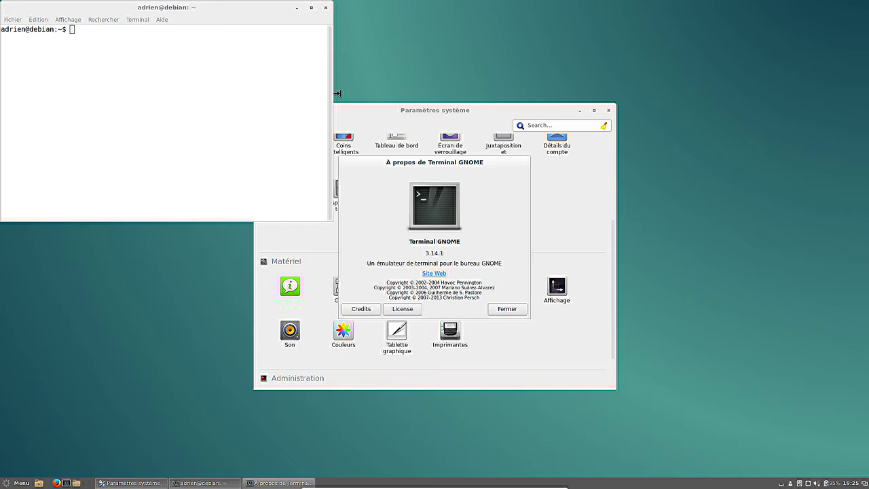
left_click(506, 309)
left_click(325, 7)
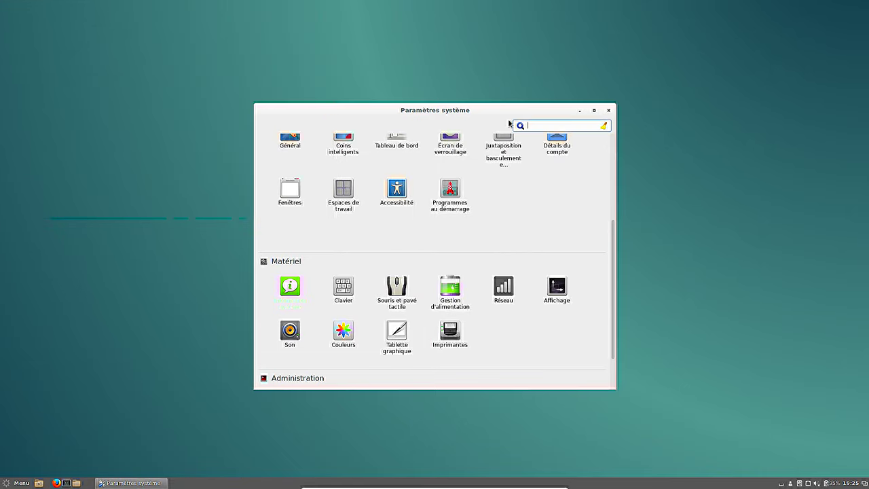
Examine the installed themes, cancel the online theme refresh, and check the other theme settings.
left_click(613, 140)
left_click(450, 163)
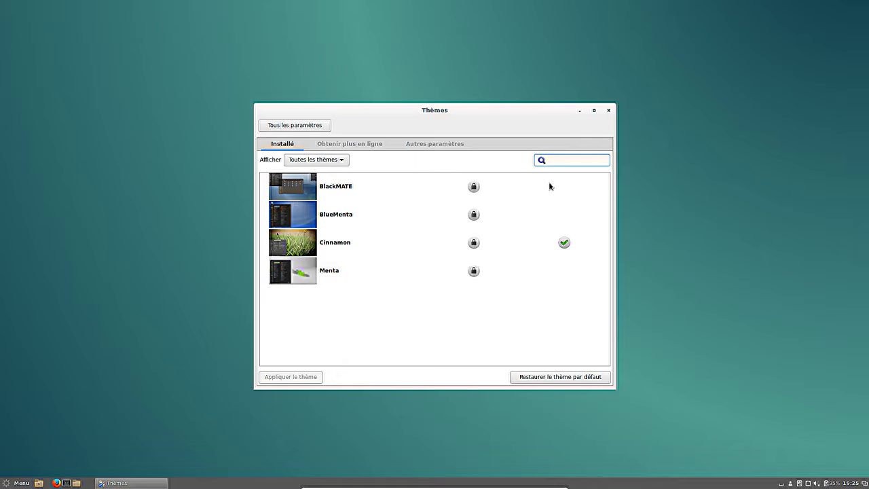
left_click(368, 144)
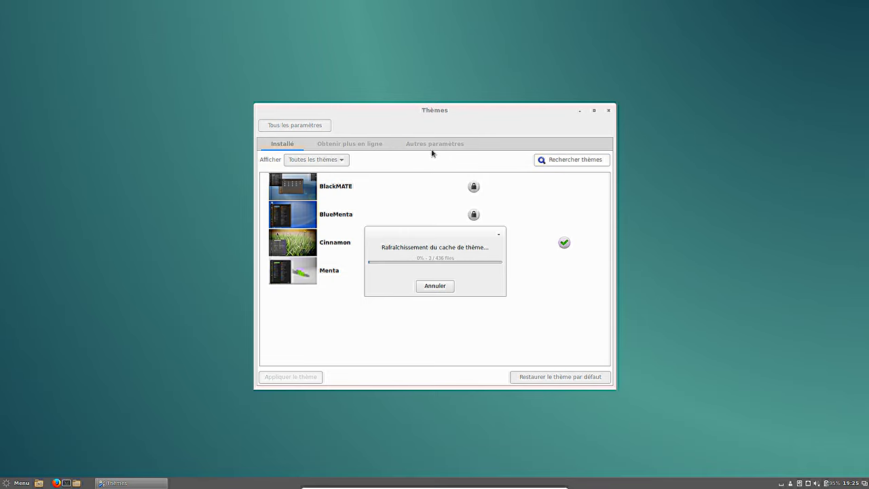
left_click(433, 287)
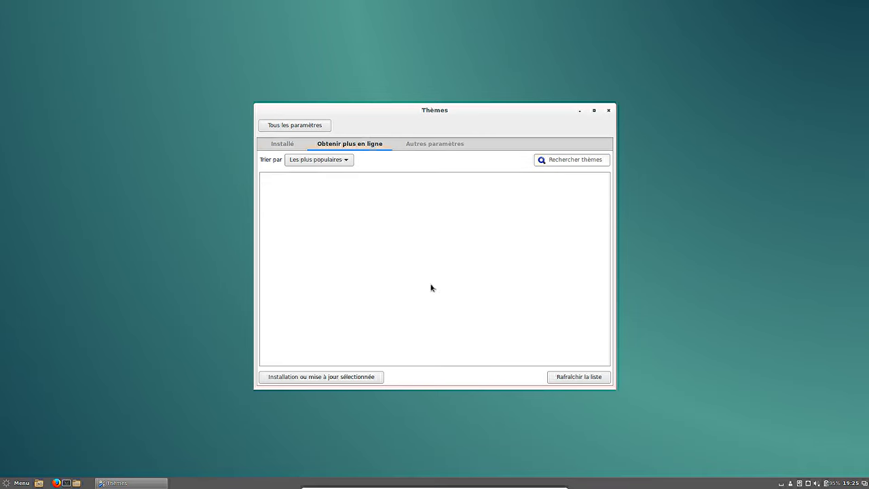
left_click(424, 145)
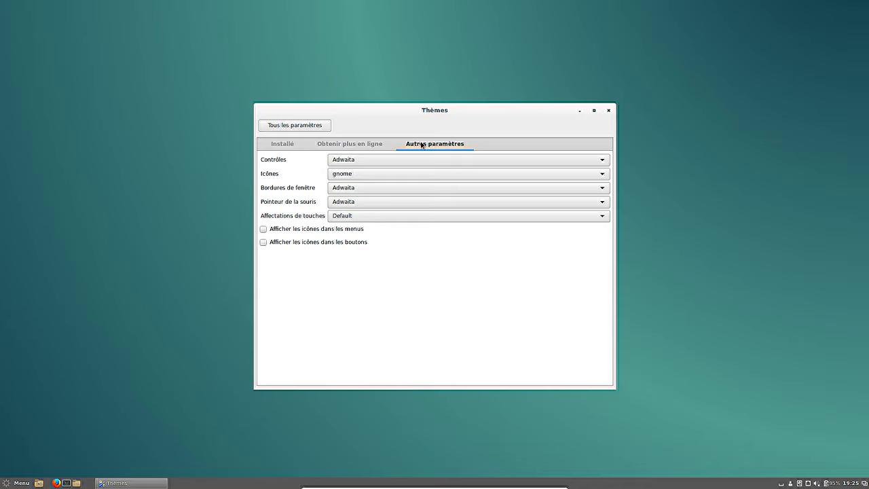
left_click(12, 328)
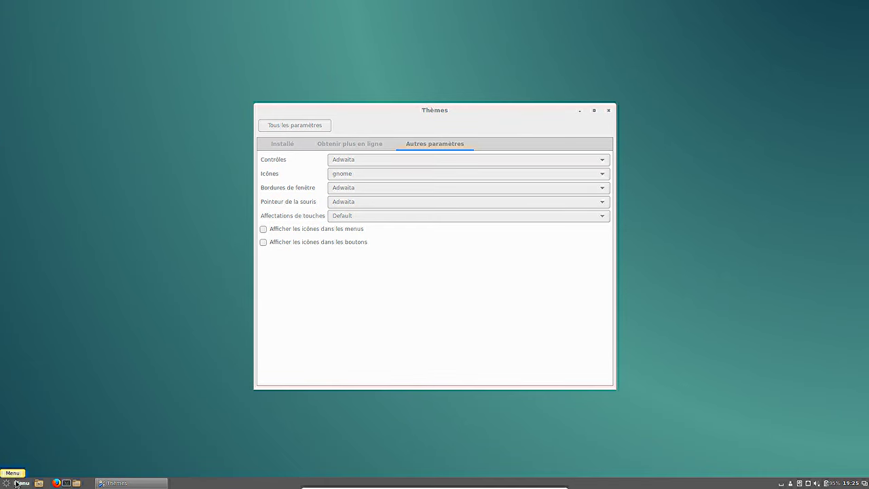
Restart the computer from the Debian session.
left_click(16, 483)
left_click(26, 419)
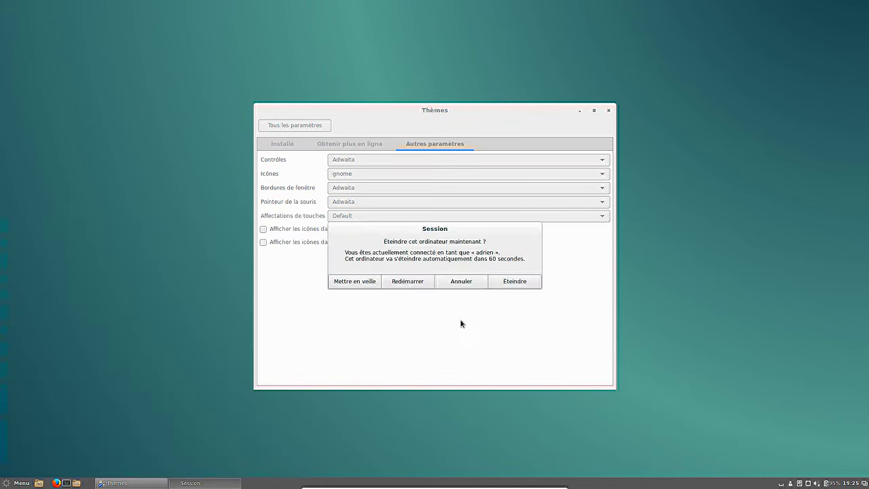
left_click(421, 284)
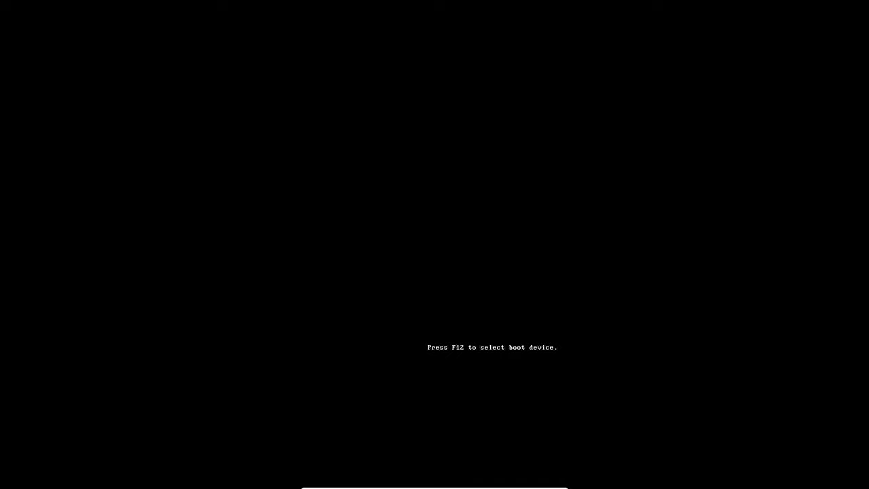
Boot Mageia 5 through the Mageia entry of the Mandriva boot menu and close the welcome window.
key("Down")
key("Down")
key("Down")
key("Down")
key("Down")
key("Down")
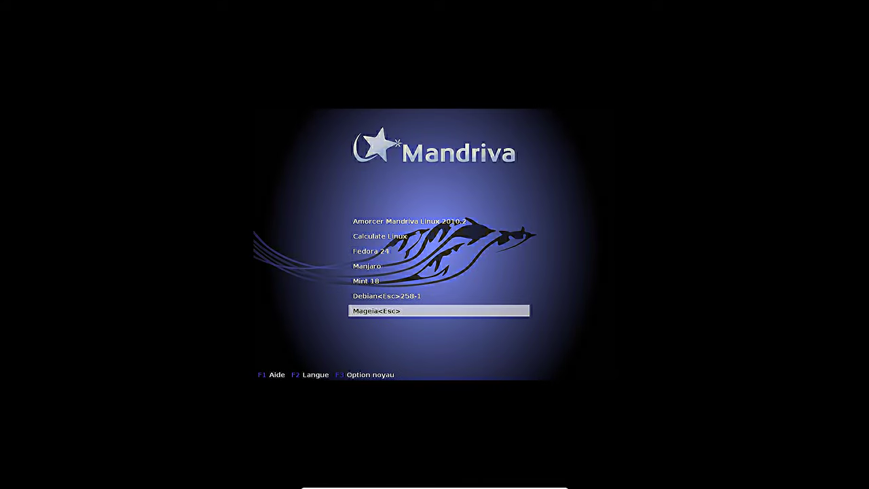
key("Return")
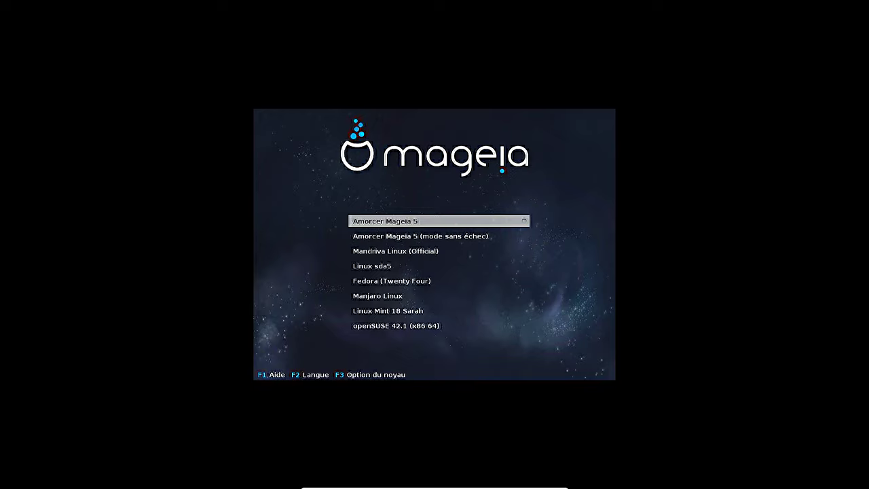
key("Return")
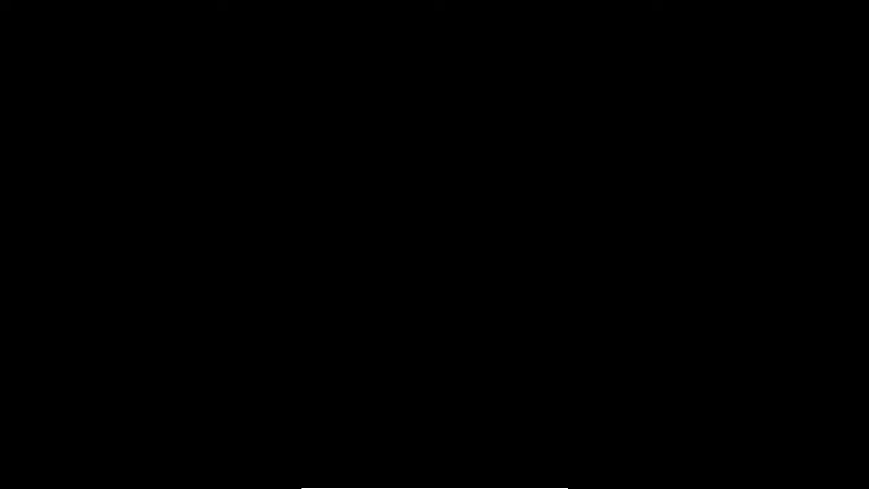
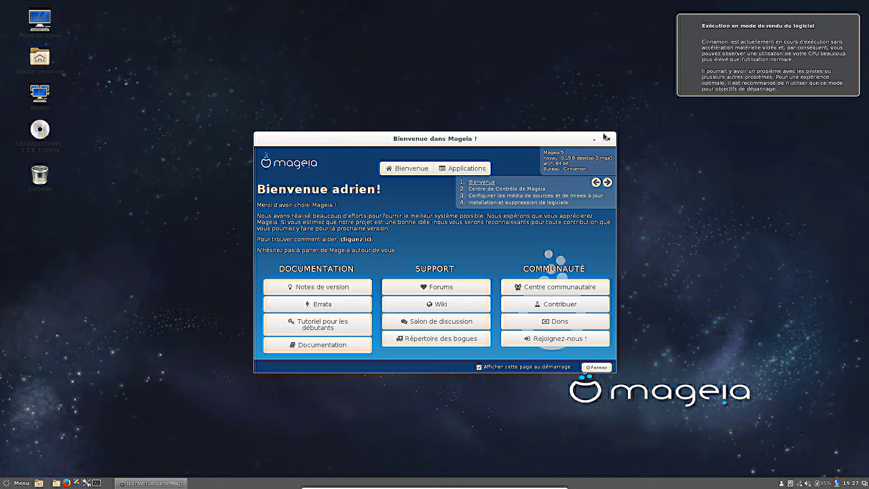
left_click(608, 139)
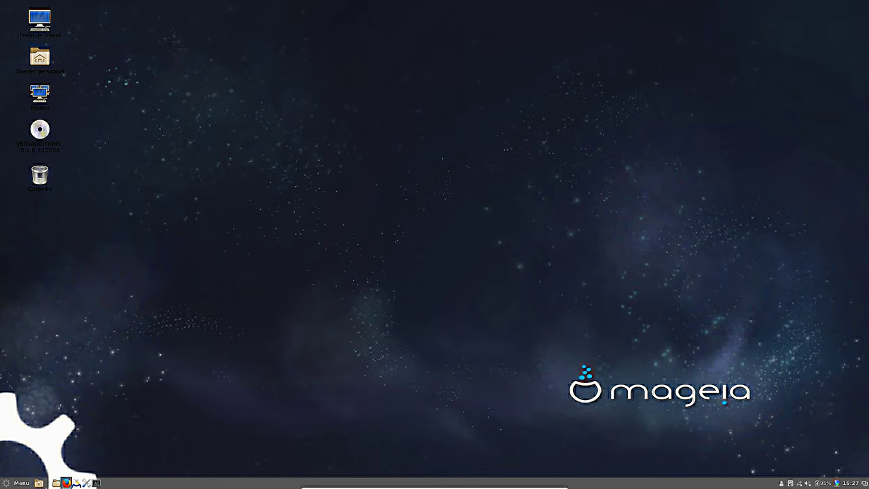
Search the applications for "sys" to look for a system monitor, and dismiss the results.
left_click(12, 483)
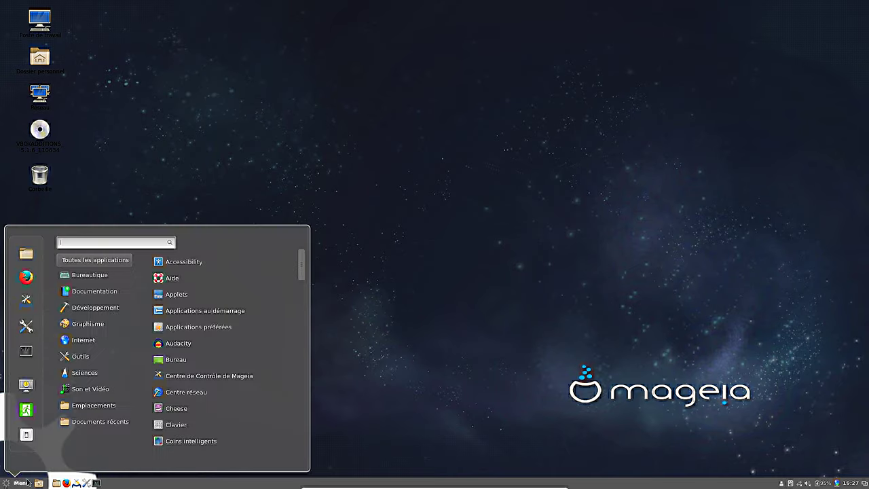
type("sys")
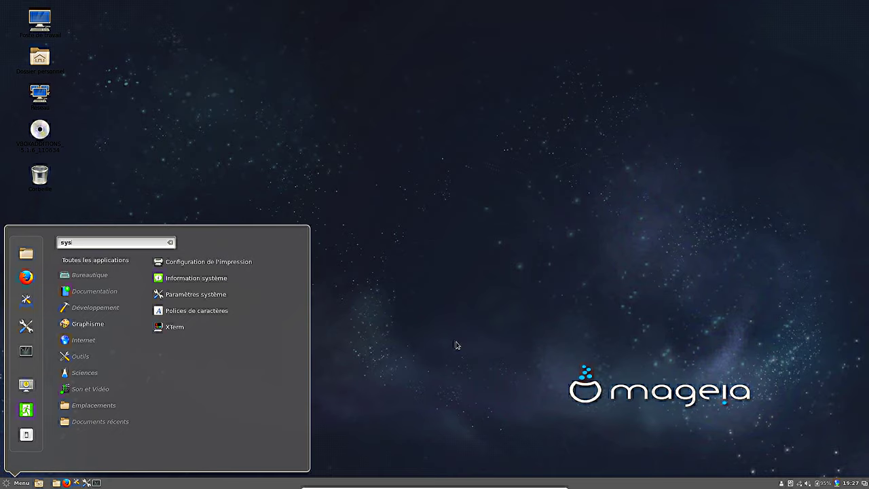
left_click(430, 345)
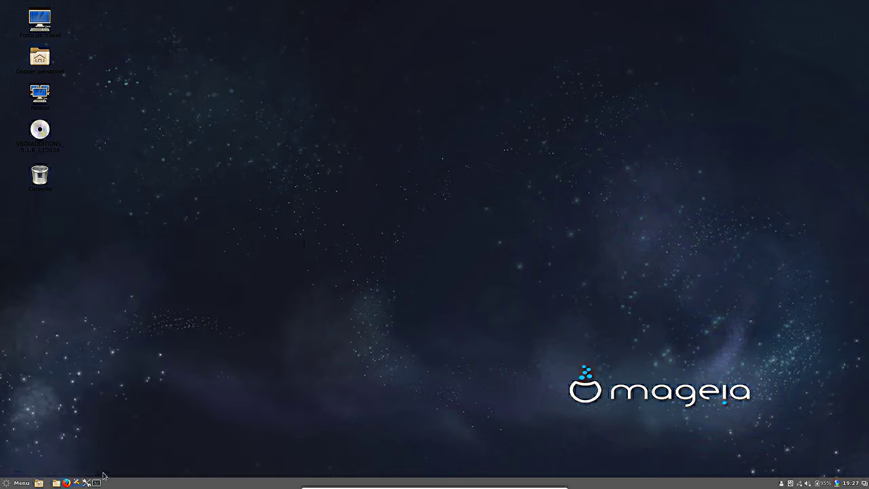
Open a terminal and run "free -m" to examine the memory usage.
left_click(96, 483)
type("free")
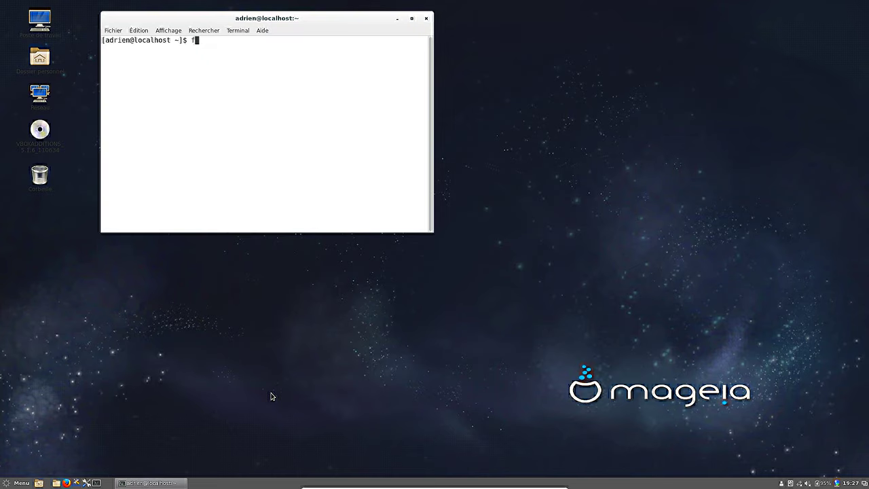
type(" -m")
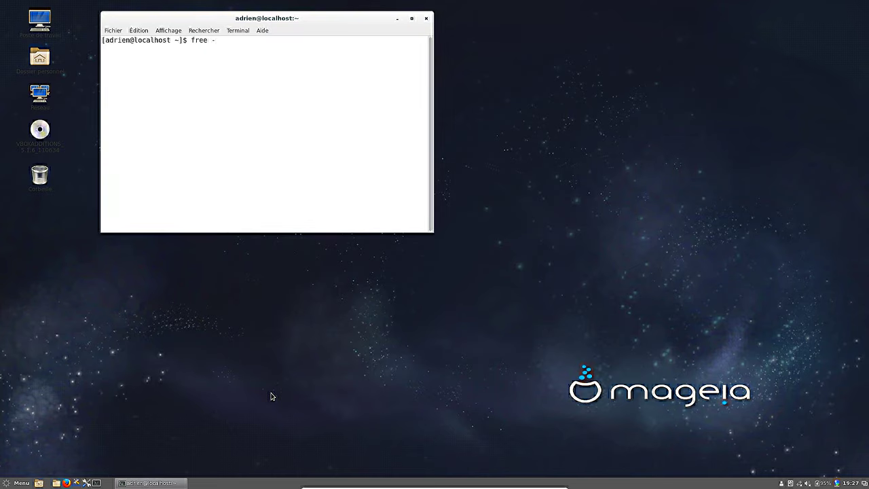
key("Return")
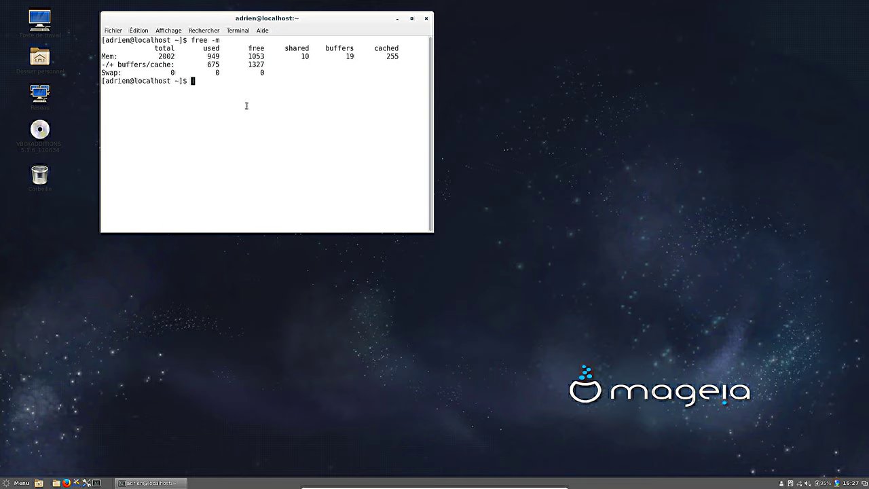
Run "top" in the terminal, maximize the window to examine the processes, and restore its size.
type("top")
key("Return")
left_click(411, 18)
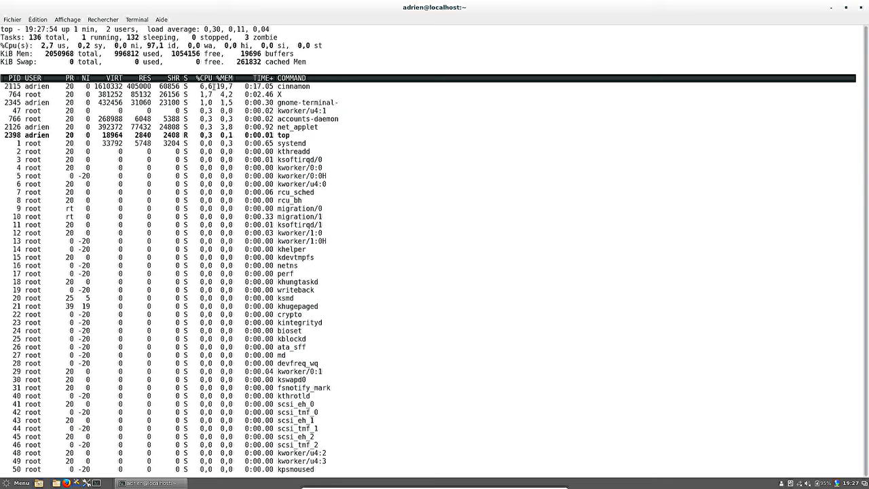
left_click(850, 9)
Search the applications for "calc", dismiss the results, and move the terminal window closer to the middle of the desktop.
left_click(20, 481)
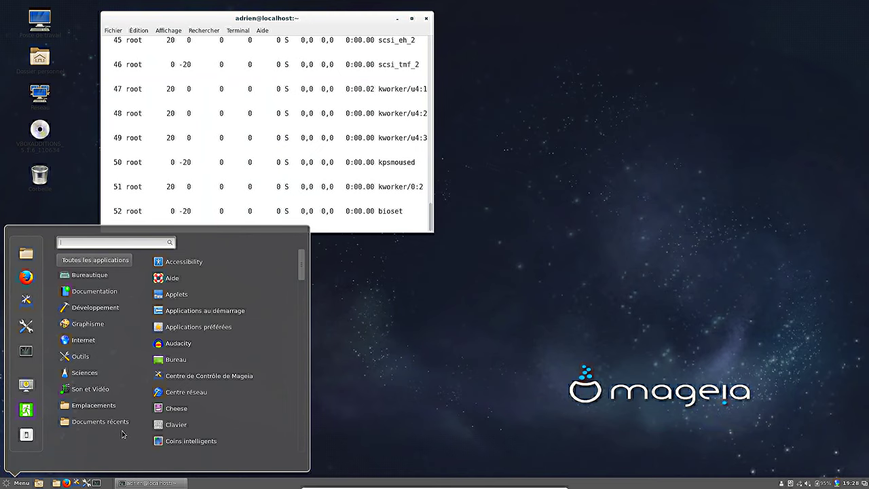
type("calc")
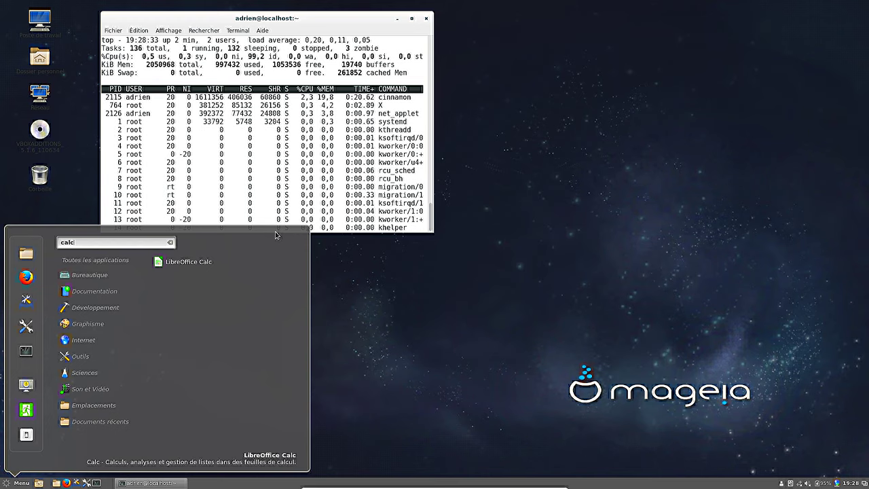
left_click(257, 18)
left_click_drag(251, 21, 367, 39)
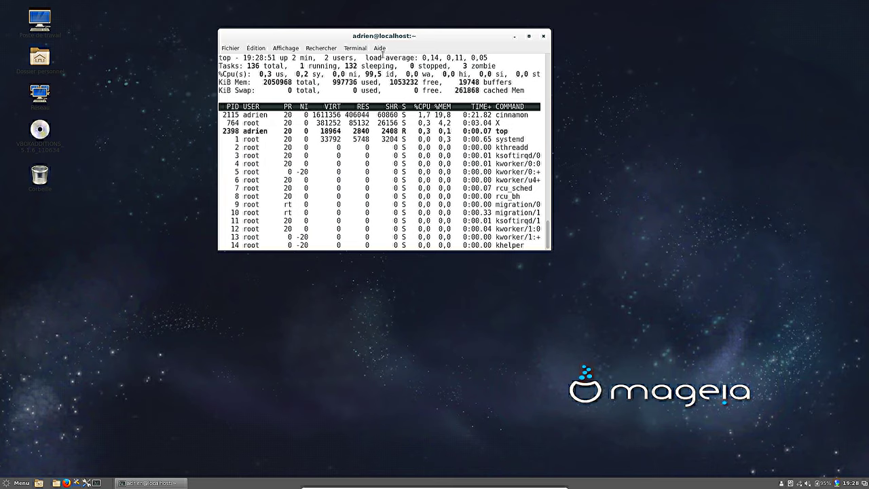
Check the terminal's version in the about dialog, open a second terminal window, and close the dialog.
left_click(379, 48)
left_click(384, 70)
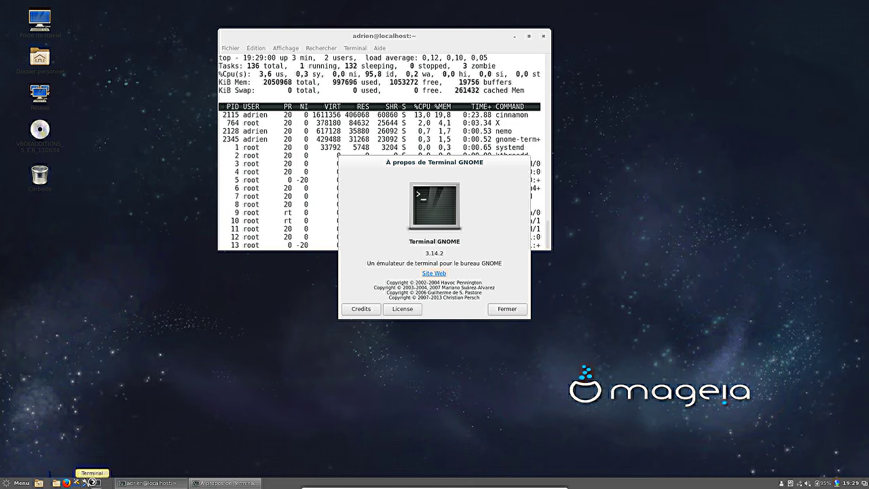
left_click(94, 482)
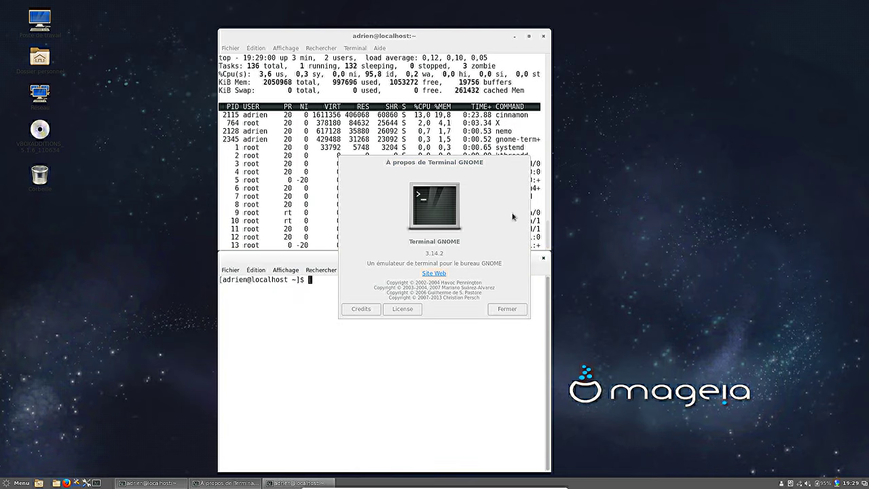
left_click(505, 309)
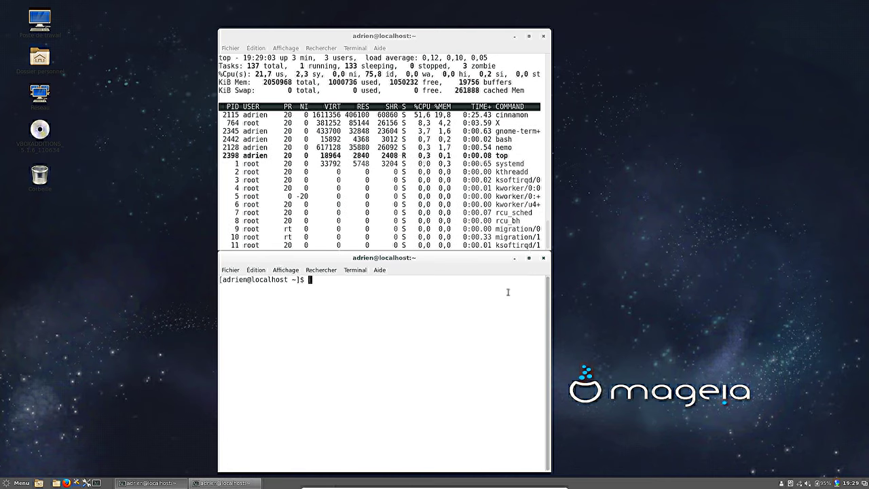
Close the terminal running "top", confirming the closure, and close the second terminal window.
left_click(543, 36)
left_click(444, 171)
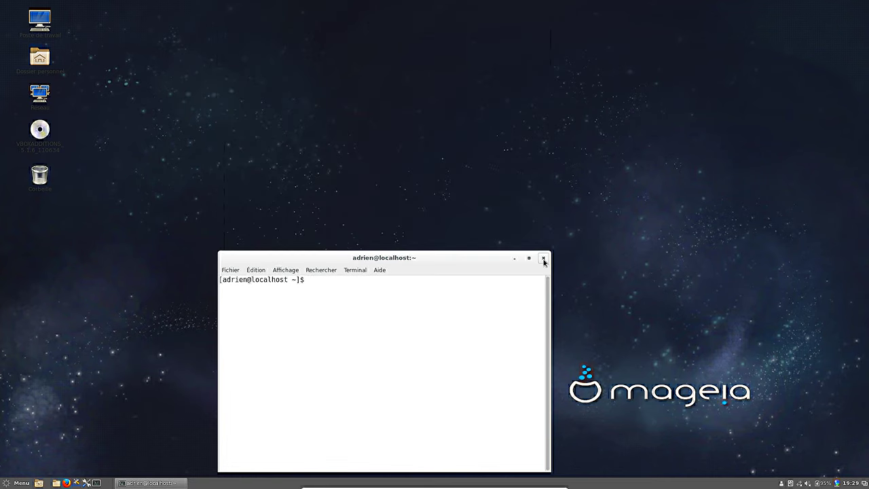
left_click(543, 258)
Open the system settings and view the system information page with the operating system and Cinnamon version.
left_click(18, 483)
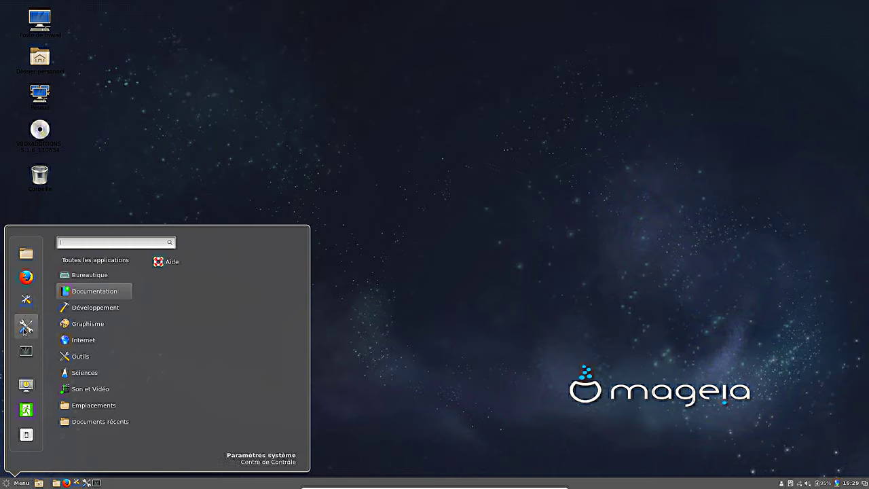
left_click(24, 330)
scroll(416, 324, "down", 5)
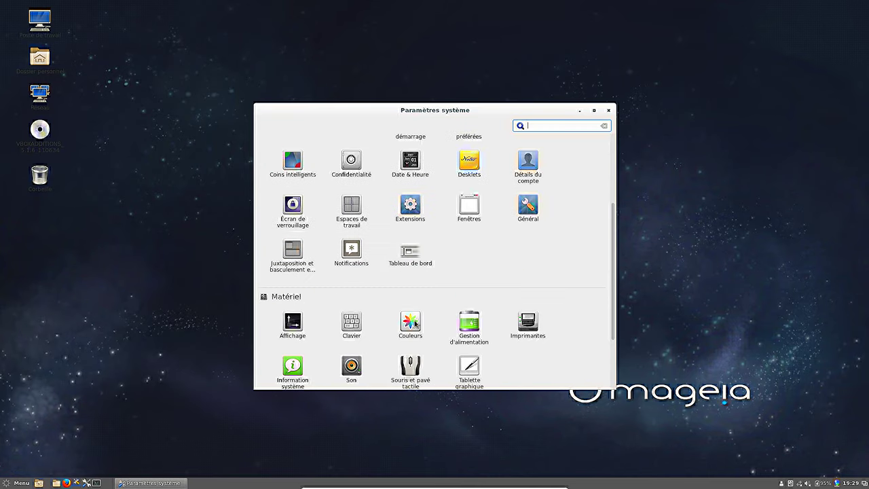
left_click(292, 366)
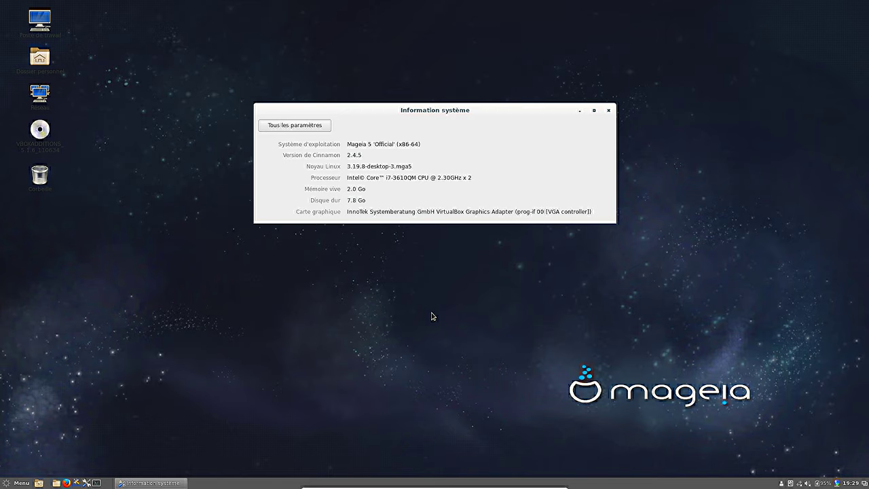
Return to the list of all system settings and view the theme settings.
left_click(295, 129)
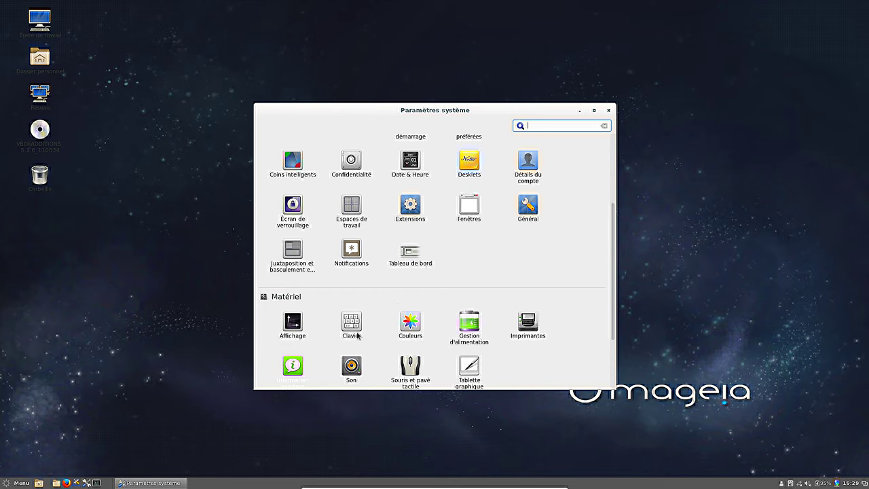
left_click_drag(614, 205, 623, 130)
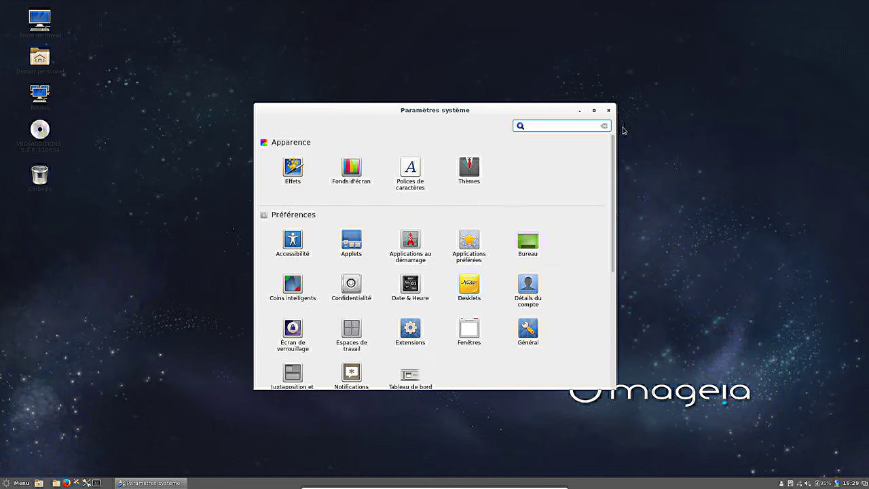
left_click(469, 167)
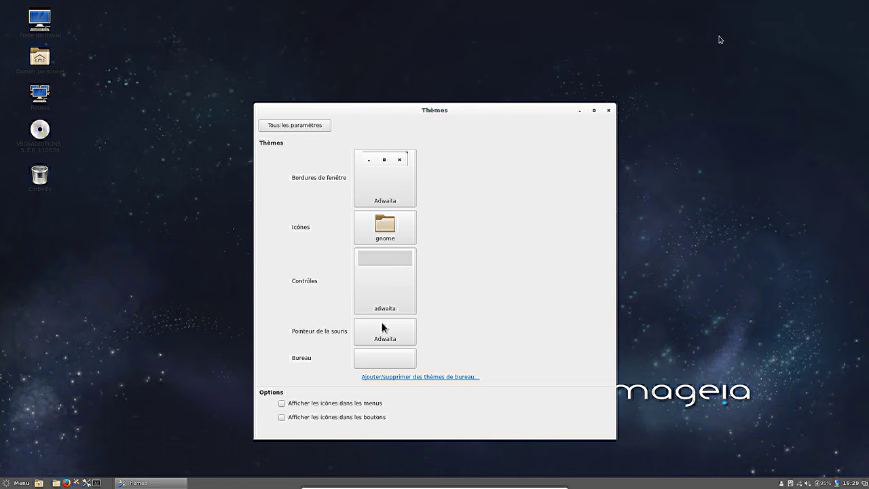
Load the Mageia-5-x86_64-DVD.iso image into the virtual machine's optical drive, replacing the current disc.
mouse_move(330, 483)
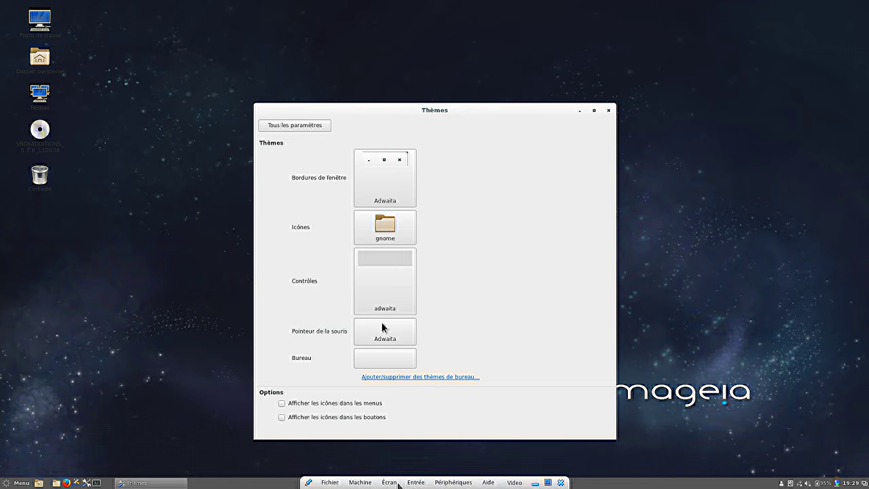
left_click(452, 486)
mouse_move(501, 395)
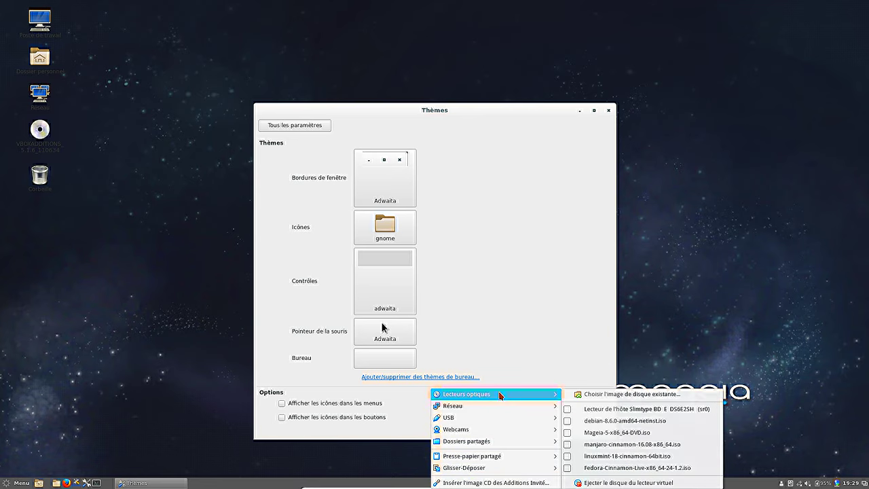
left_click(650, 433)
left_click(407, 278)
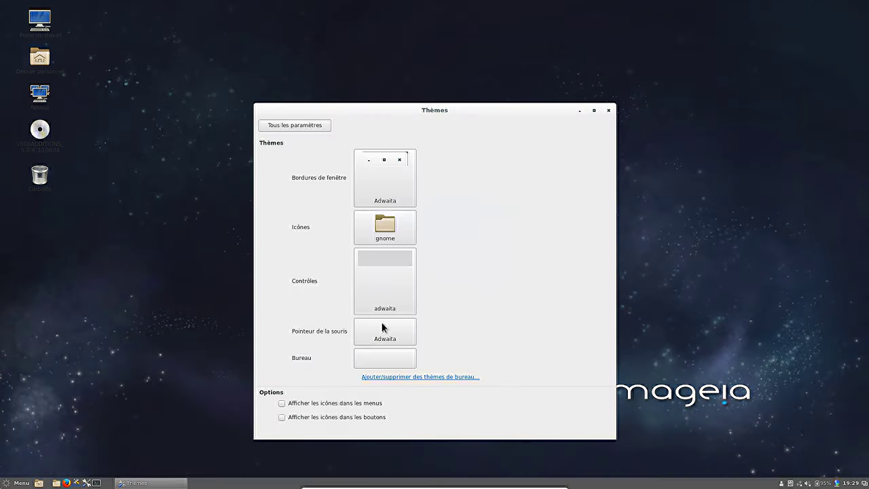
Launch the Mageia Control Center and a terminal, authenticating with the root password.
key("super")
left_click(85, 483)
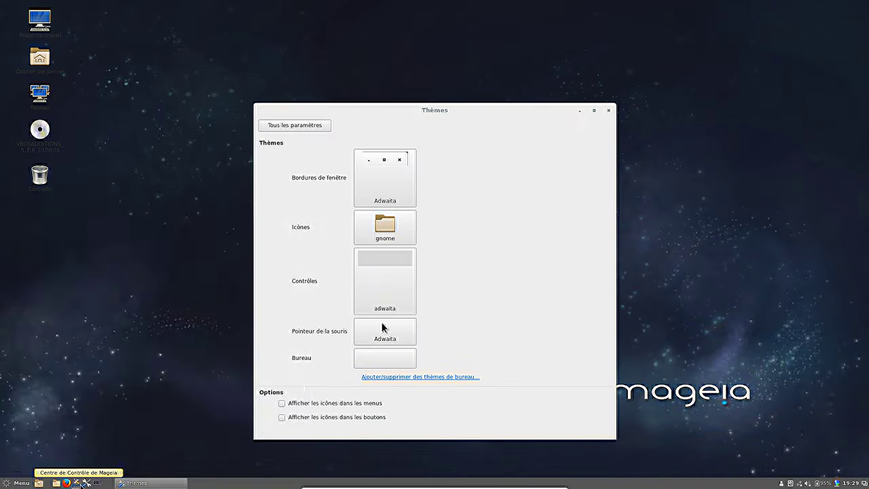
left_click(96, 482)
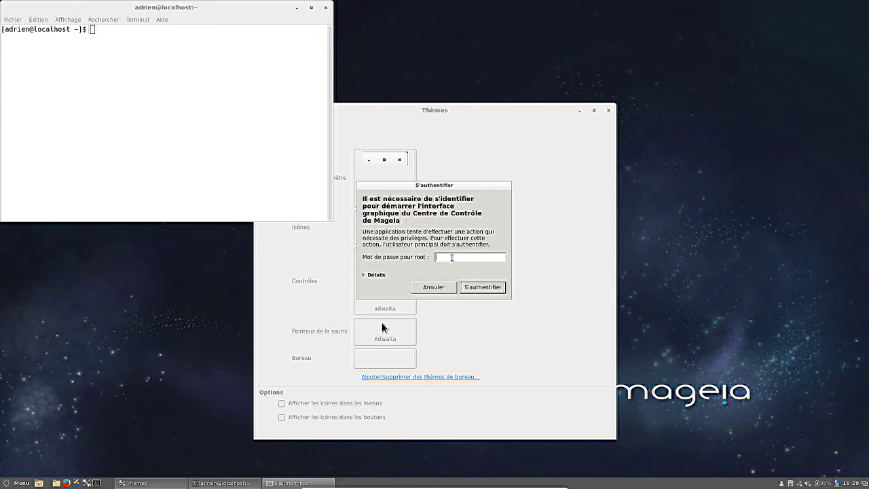
type("********")
key("Return")
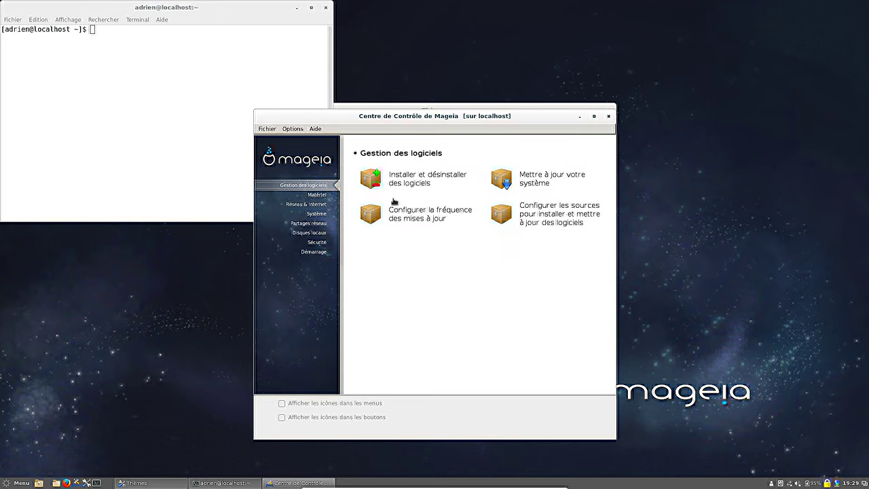
Open the tool for installing and removing software, close the terminal and theme windows, and move the control center nearer the middle of the desktop.
left_click(435, 186)
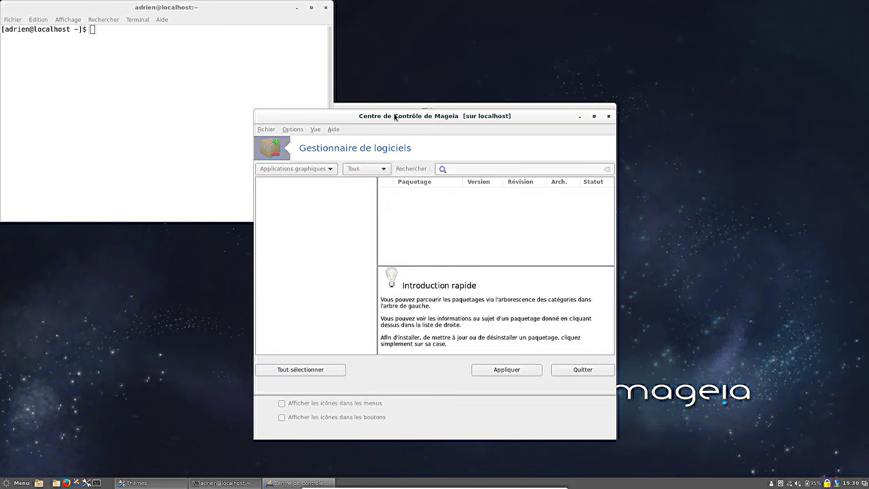
left_click(327, 8)
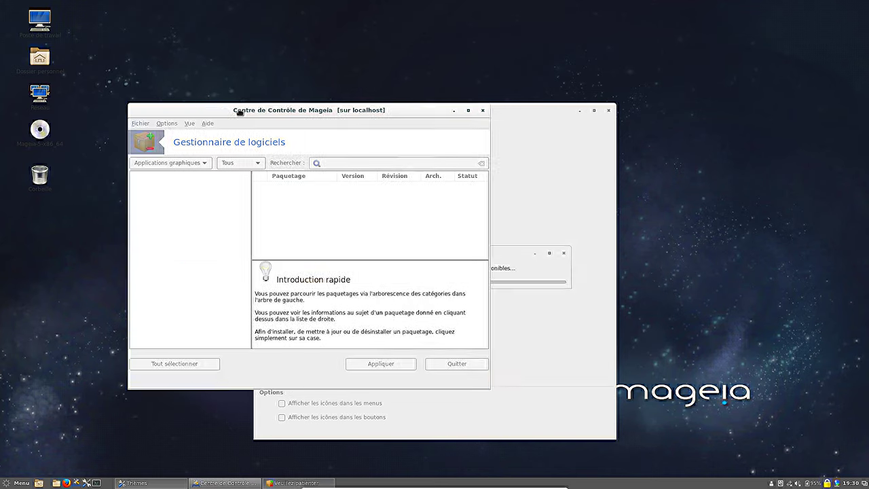
left_click(608, 115)
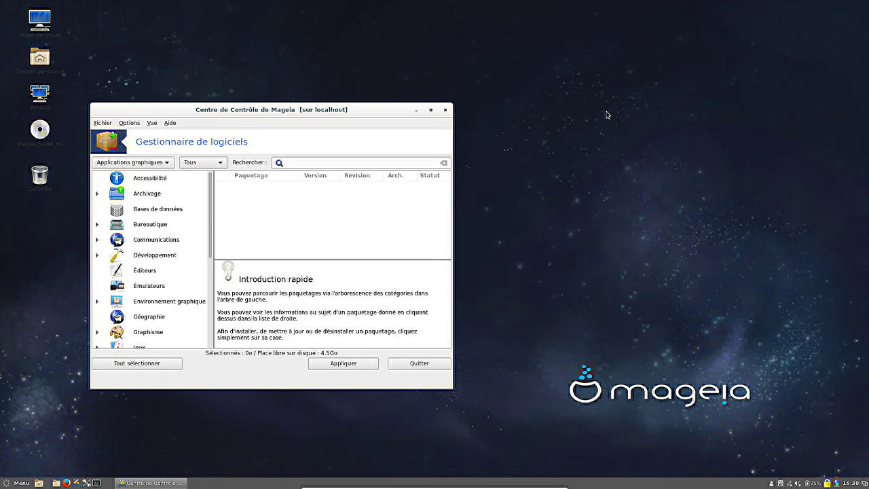
left_click_drag(355, 112, 563, 71)
Search the graphical applications for packages matching "system".
left_click(343, 124)
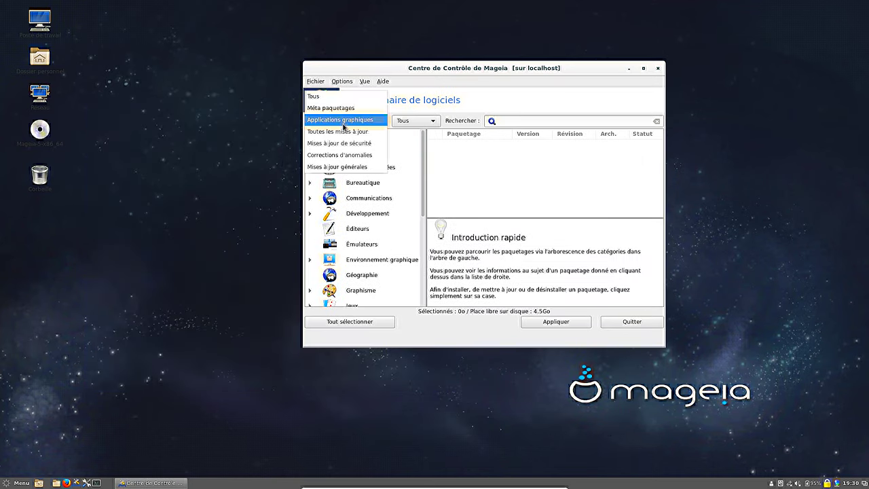
left_click(540, 121)
type("systr")
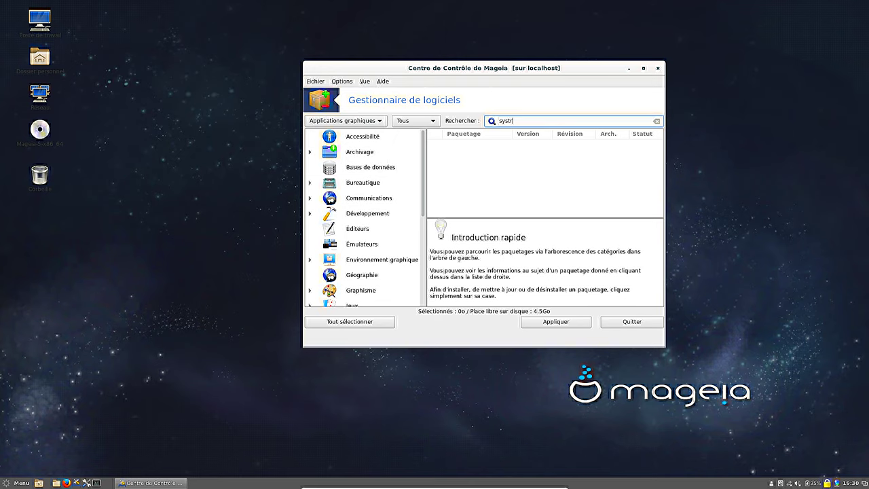
type("em")
key("BackSpace")
key("BackSpace")
key("BackSpace")
type("em")
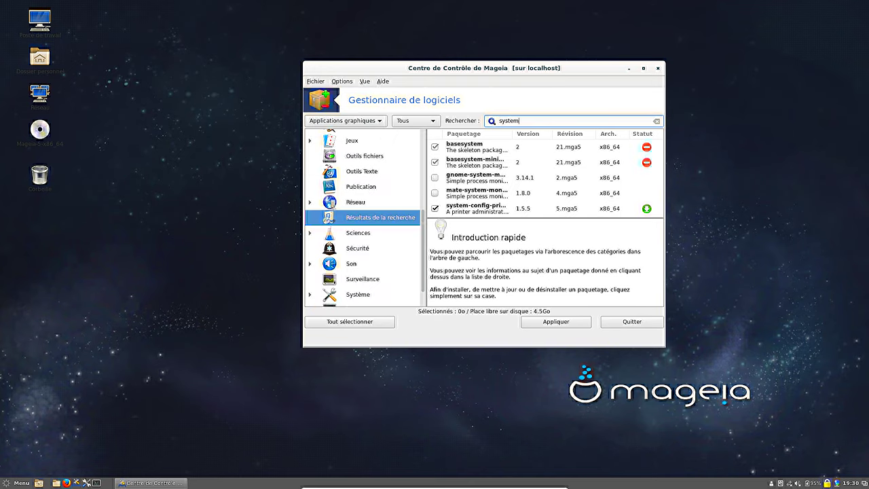
Try to install gnome-system-monitor by marking the package, applying the selection and accepting its dependencies.
left_click(434, 178)
left_click(570, 295)
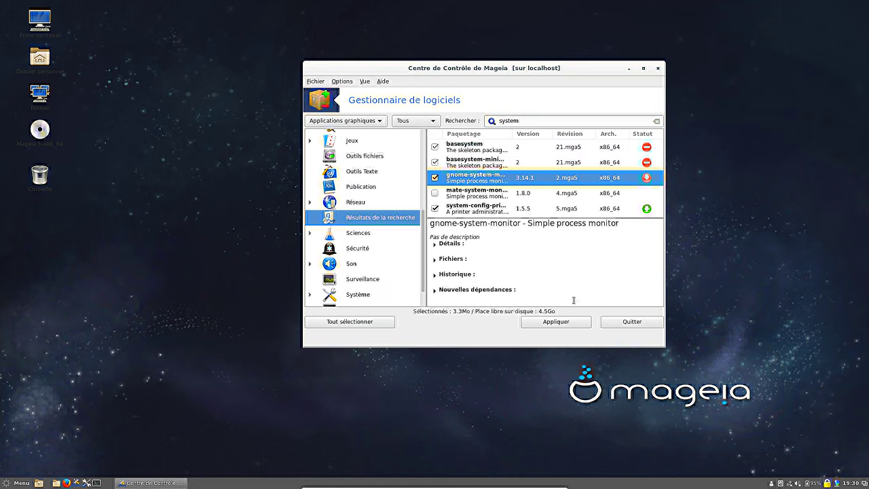
left_click(567, 322)
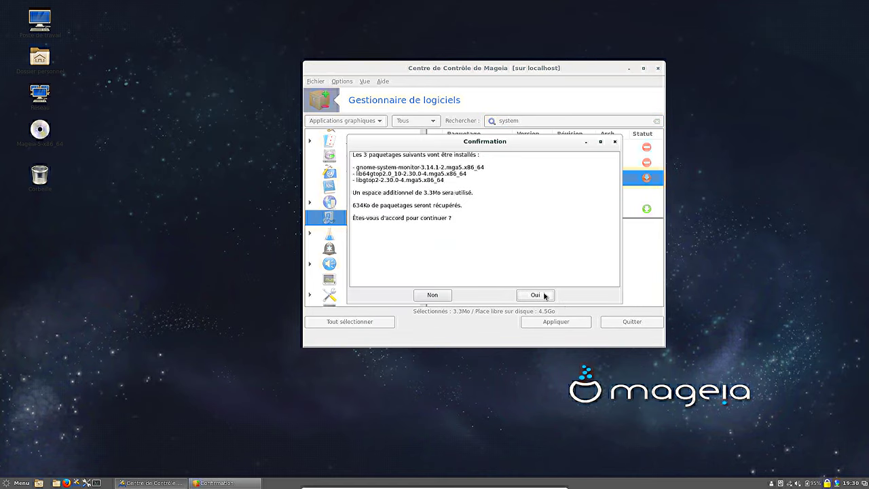
left_click(544, 295)
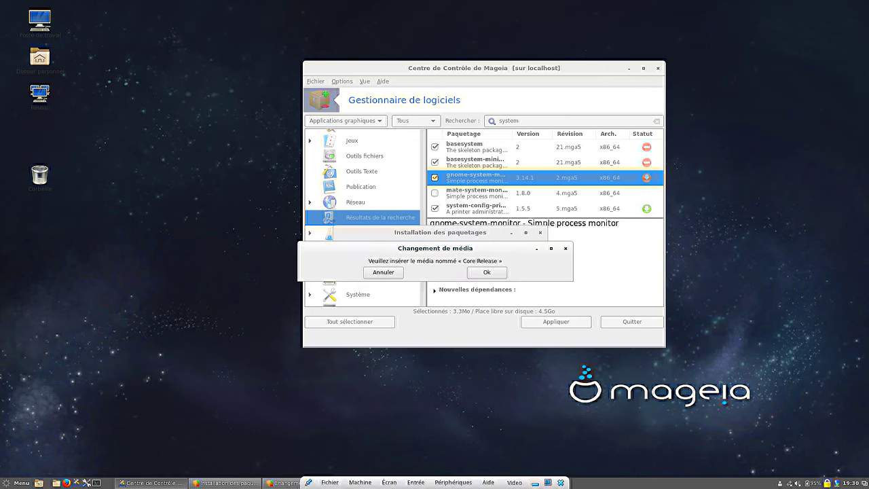
Try selecting Mageia-5-x86_64-DVD.iso in the optical drive for the requested medium, and cancel the media change and installation.
left_click(452, 482)
mouse_move(475, 395)
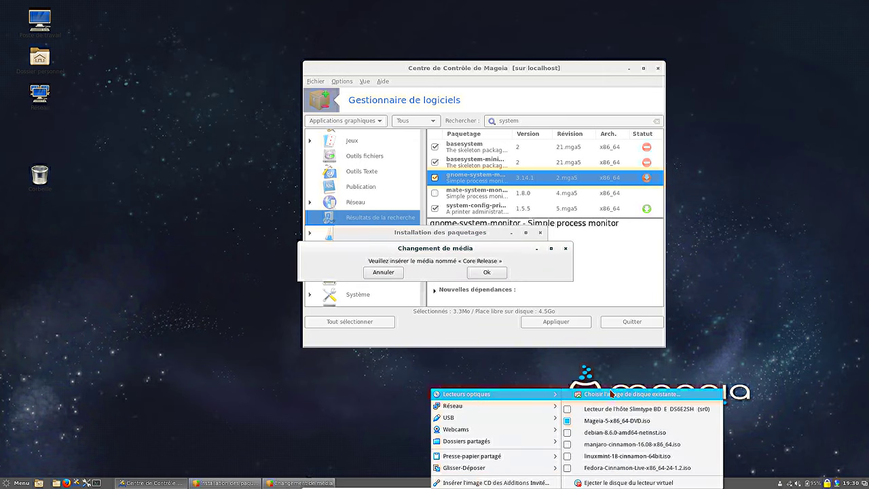
left_click(638, 420)
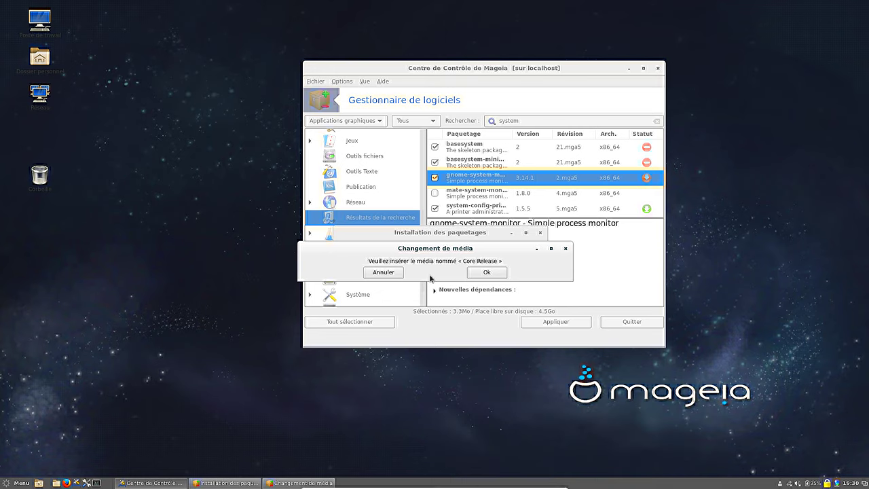
left_click(385, 273)
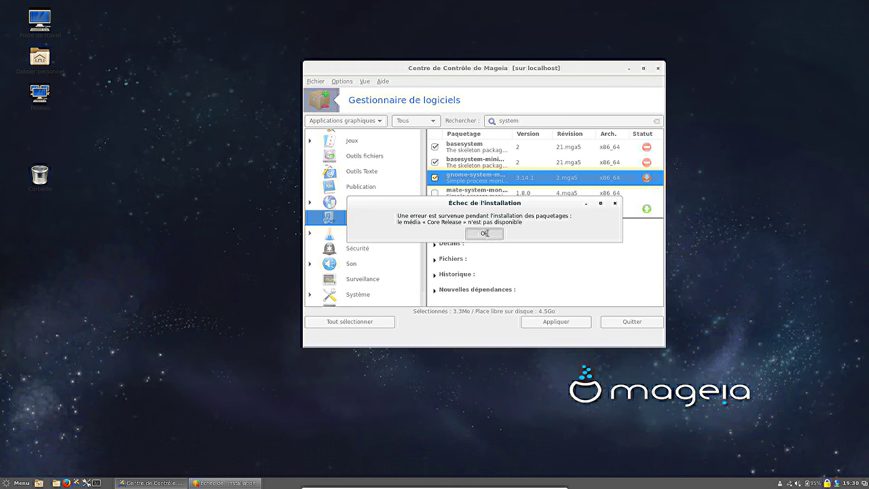
left_click(484, 233)
Quit the software manager without applying the selected package and return to the control center's overview.
left_click(316, 81)
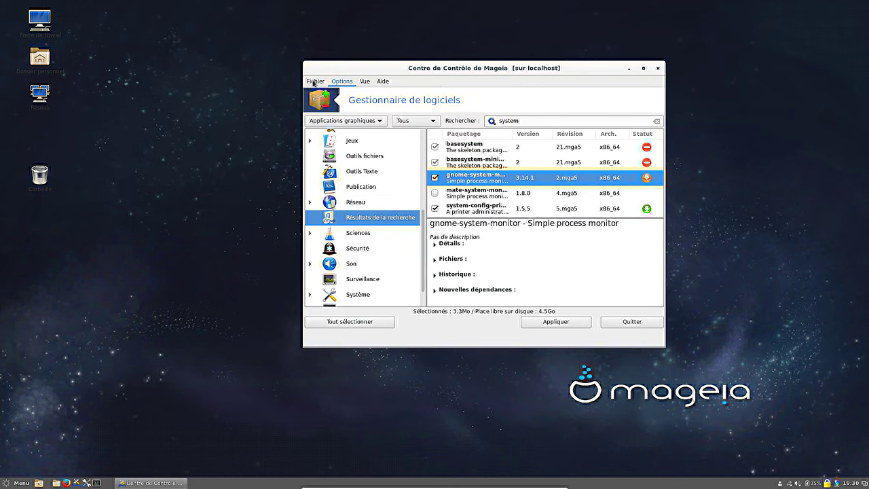
left_click(317, 121)
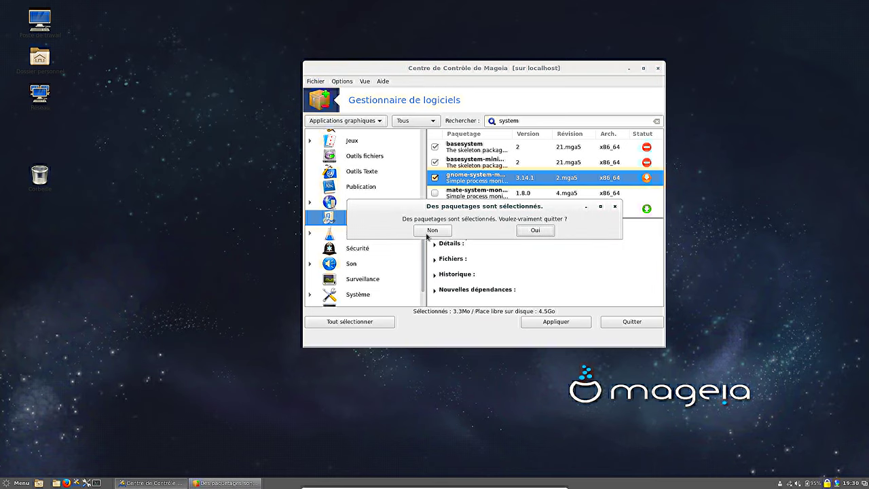
left_click(535, 231)
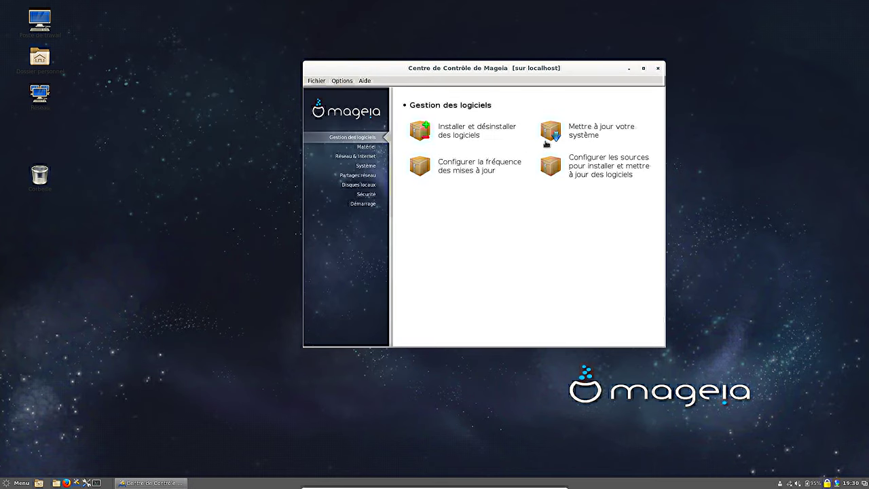
Open the software source configuration and remove the Core Release and Nonfree Release CD-ROM sources.
left_click(618, 169)
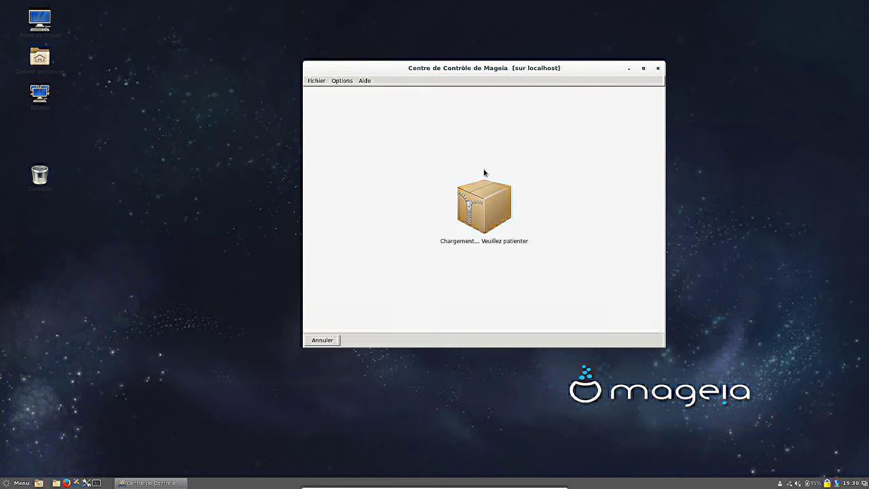
left_click(466, 104)
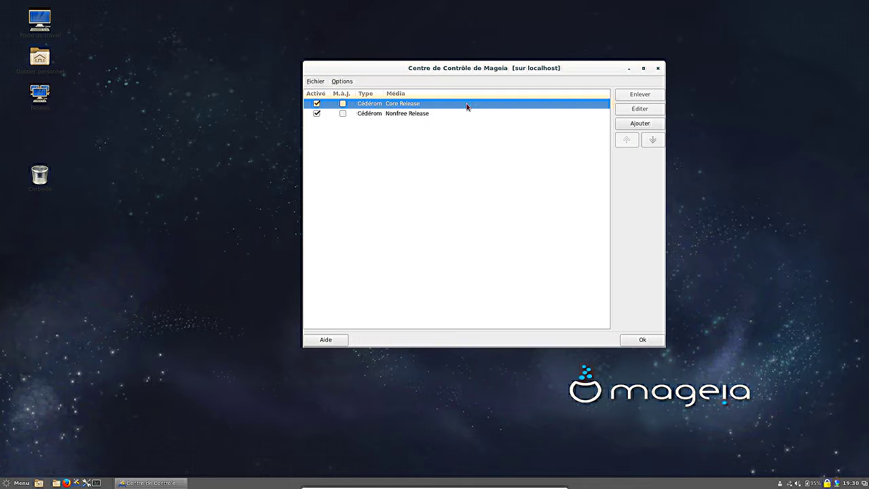
left_click(450, 114, "shift")
left_click(638, 95)
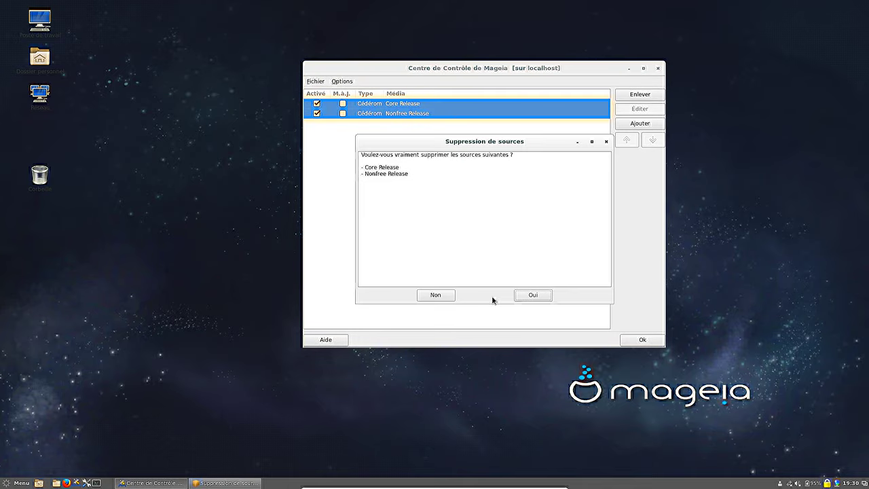
left_click(536, 296)
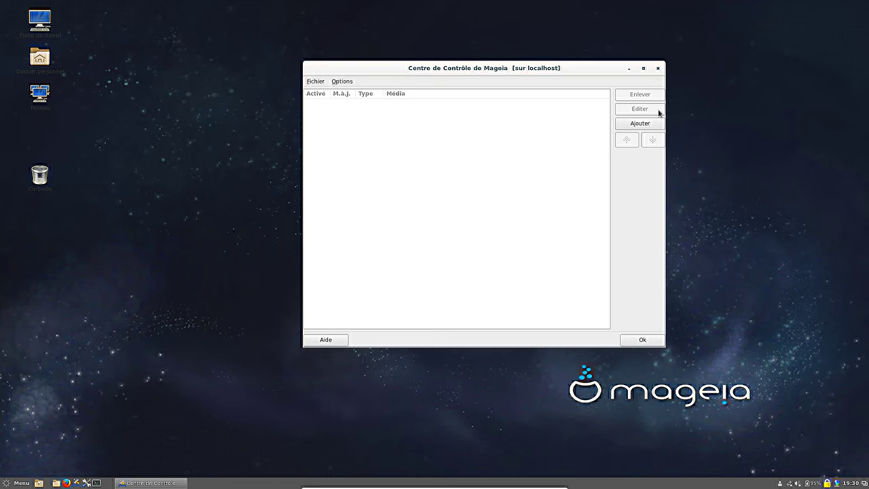
Add the online software sources from Mageia's mirror list and close the source configuration.
left_click(639, 124)
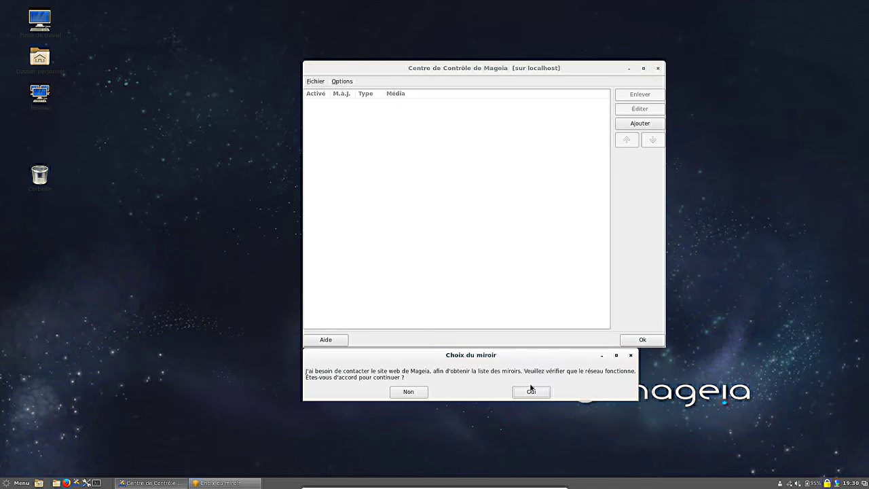
left_click(530, 389)
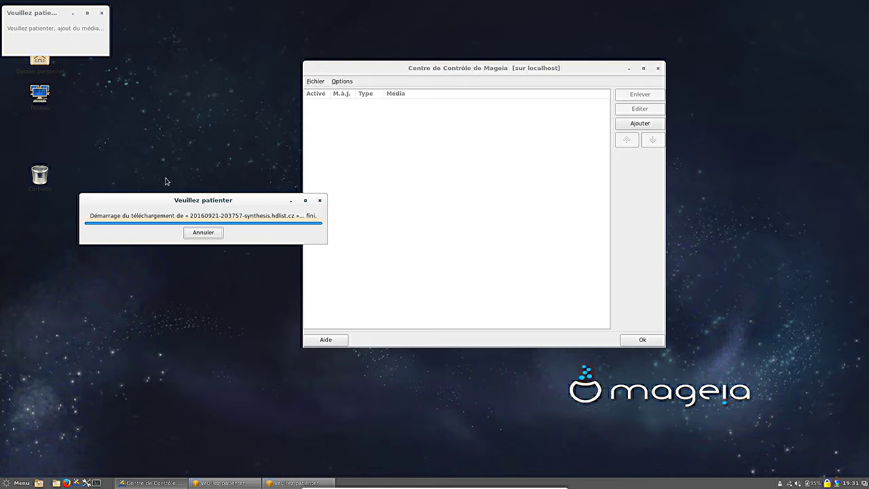
left_click_drag(163, 201, 501, 209)
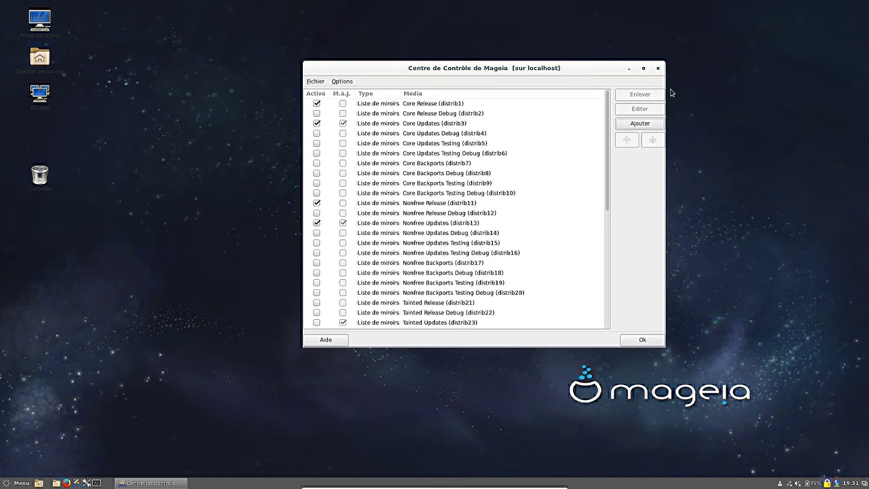
left_click(636, 338)
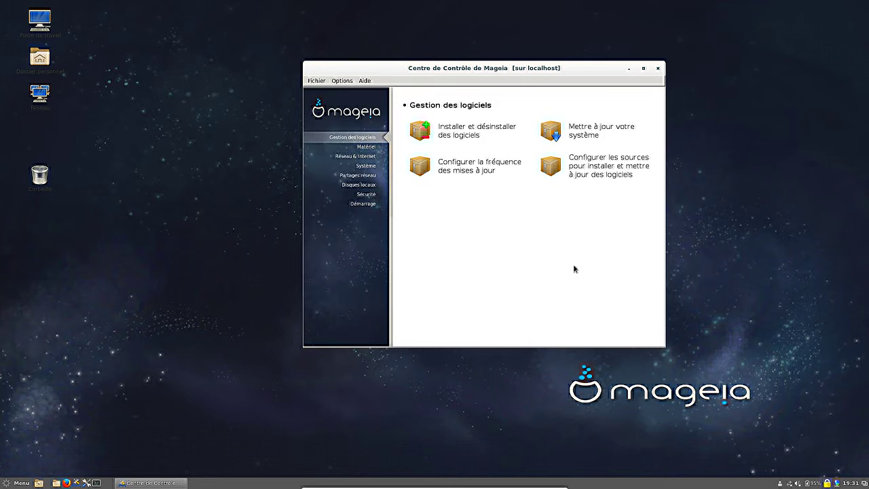
Open the software installation manager, search the packages for "system" and maximize the window.
left_click(465, 138)
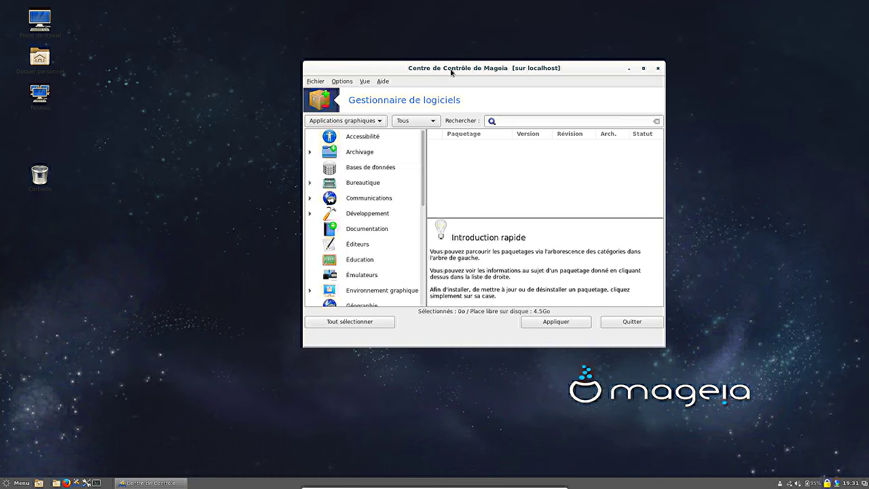
left_click(510, 119)
type("syste")
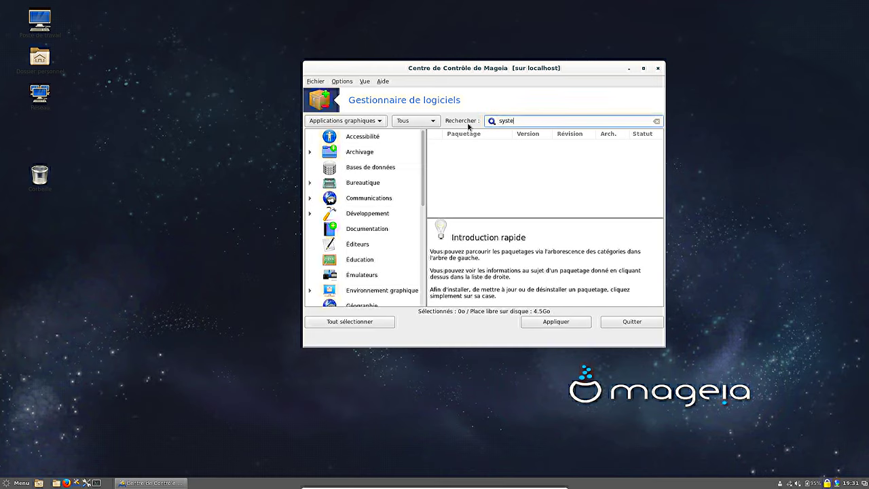
type("m")
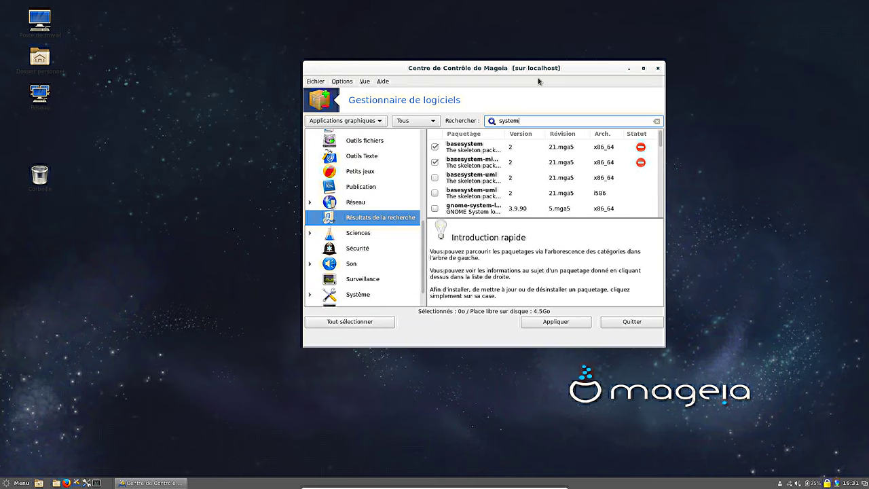
double_click(558, 69)
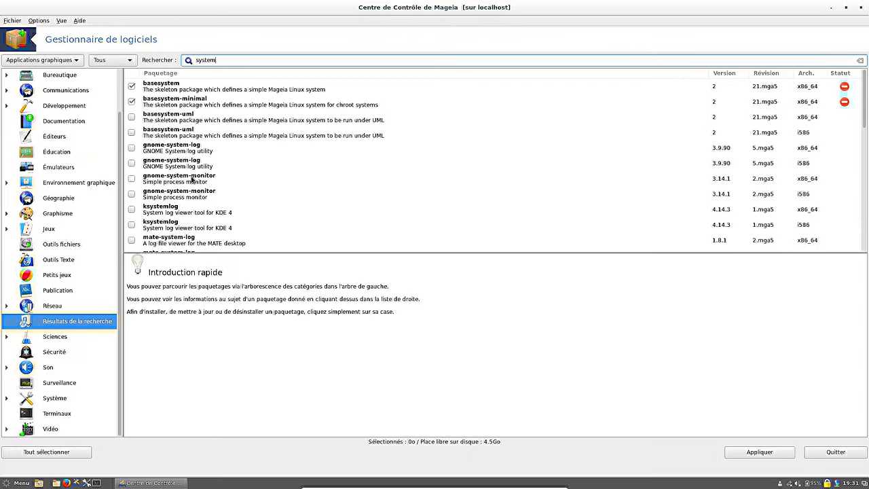
Select the x86_64 gnome-system-monitor 3.14.1 package and apply the installation, accepting the requested confirmations.
left_click(132, 180)
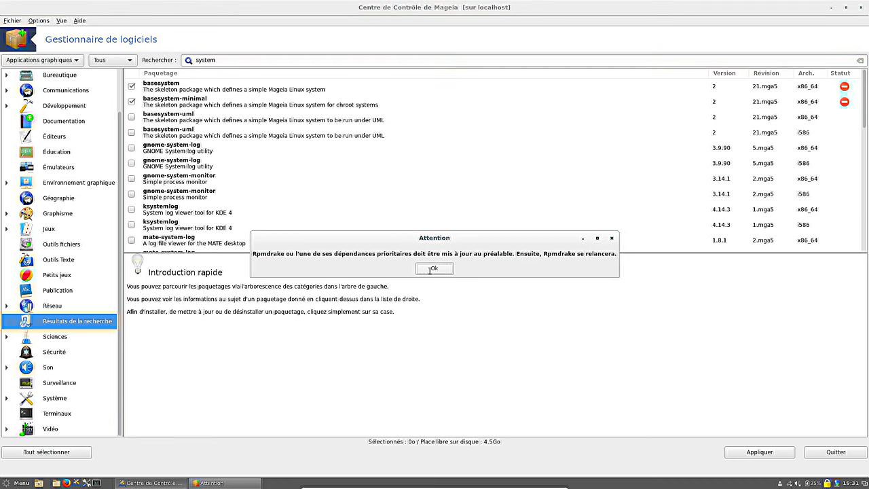
left_click(430, 268)
left_click(507, 331)
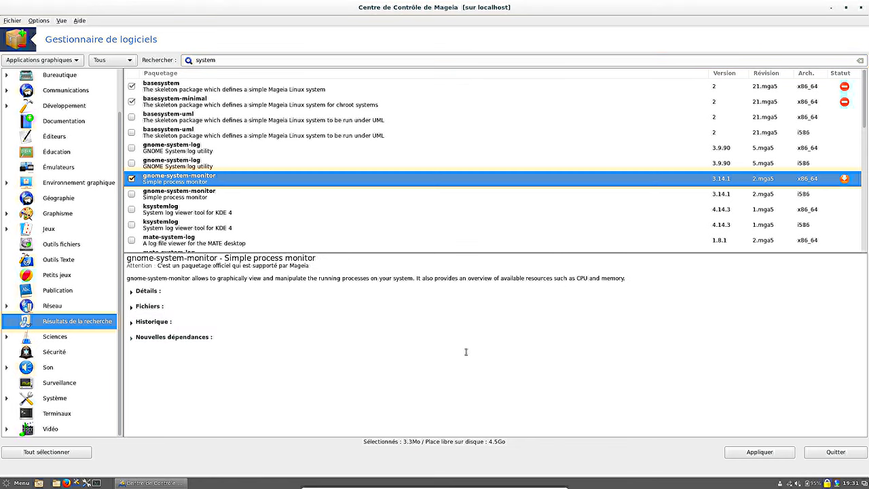
left_click(763, 452)
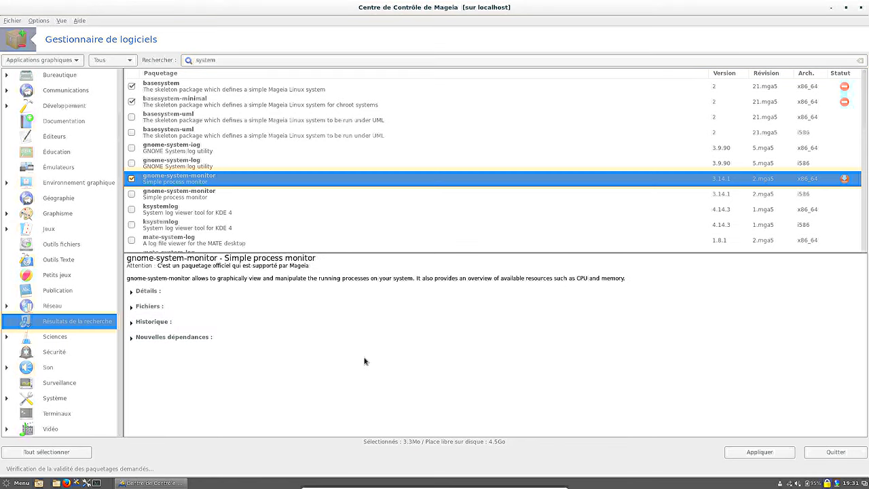
left_click(497, 331)
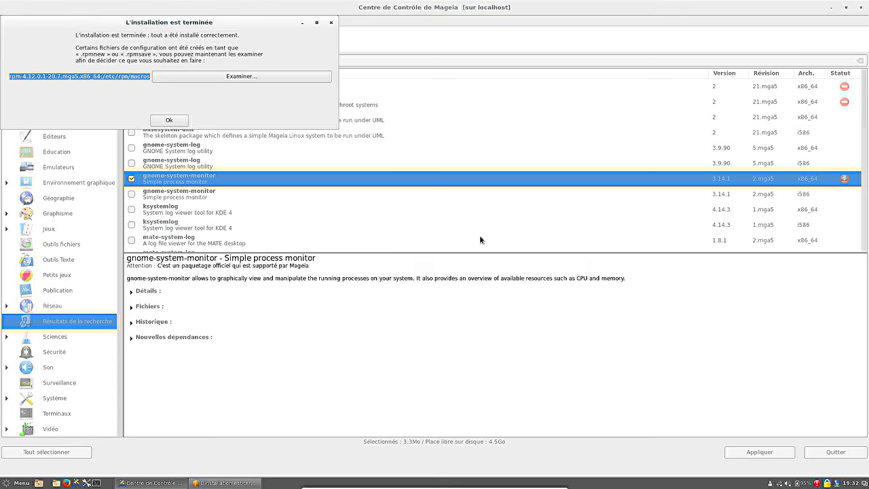
Acknowledge the installation and restart notices, and restore the control center window to its smaller size beside the software manager.
left_click(167, 121)
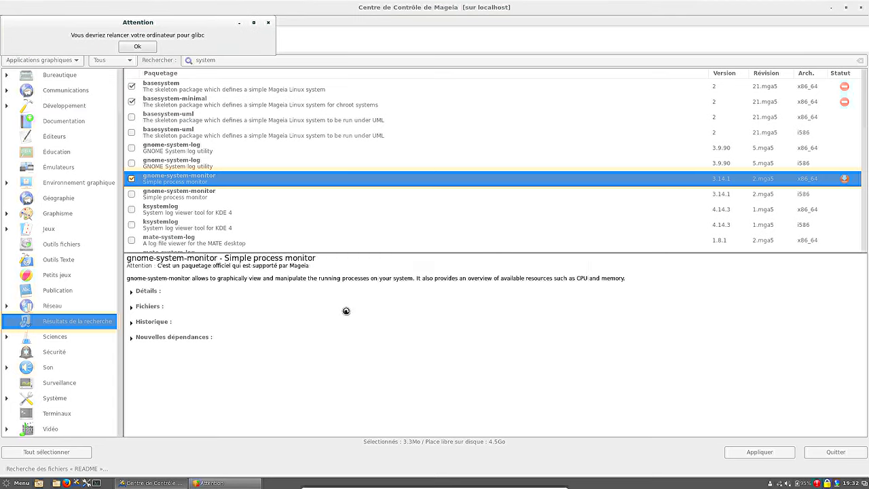
left_click(145, 46)
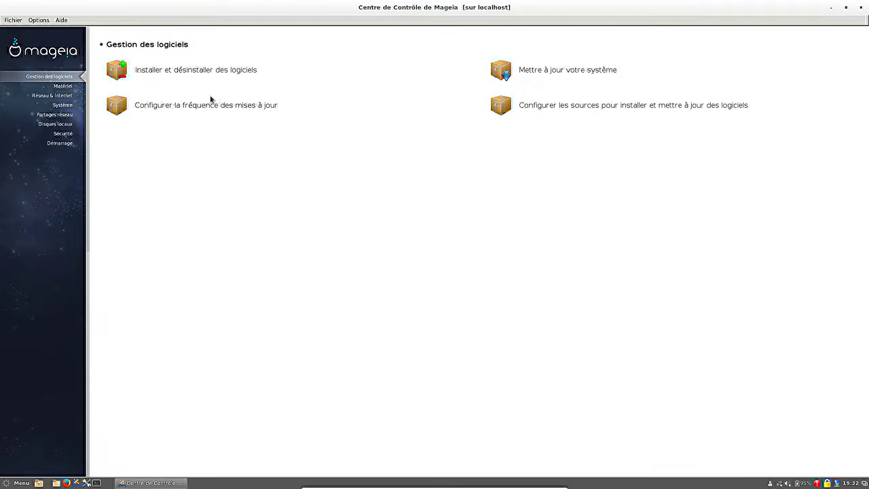
left_click(846, 8)
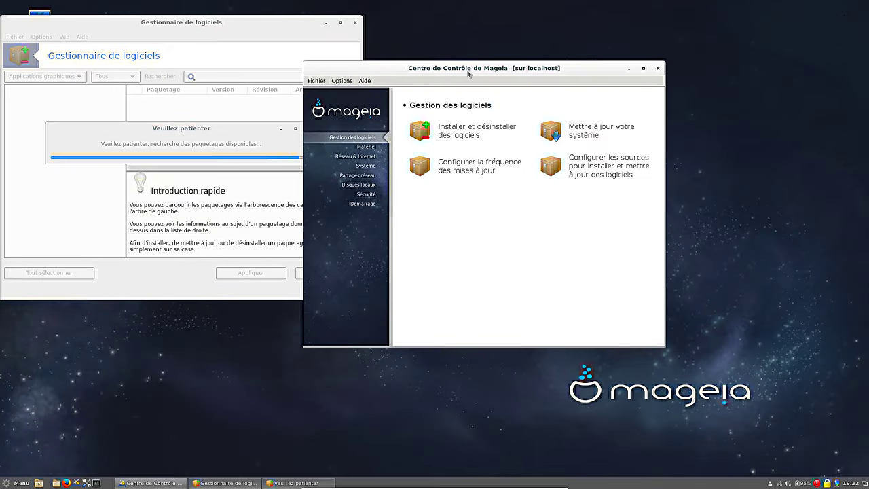
left_click(166, 133)
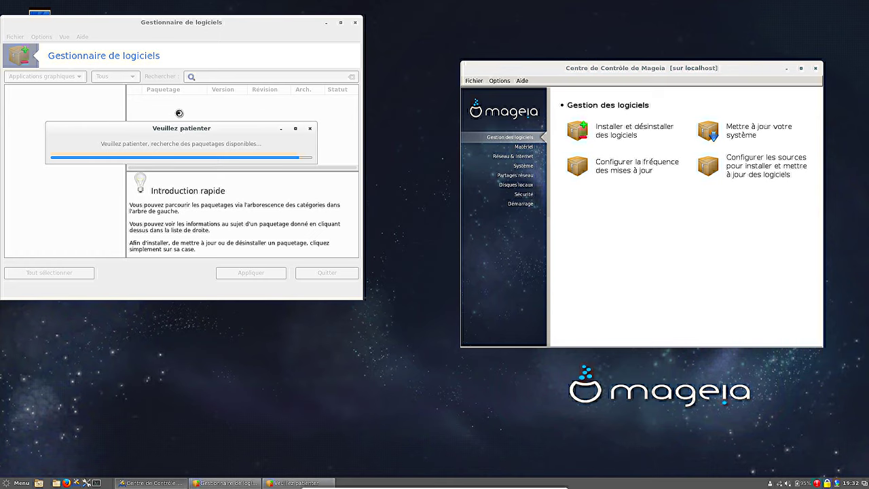
Search the application menu for "sys" and leave the menu.
left_click(16, 483)
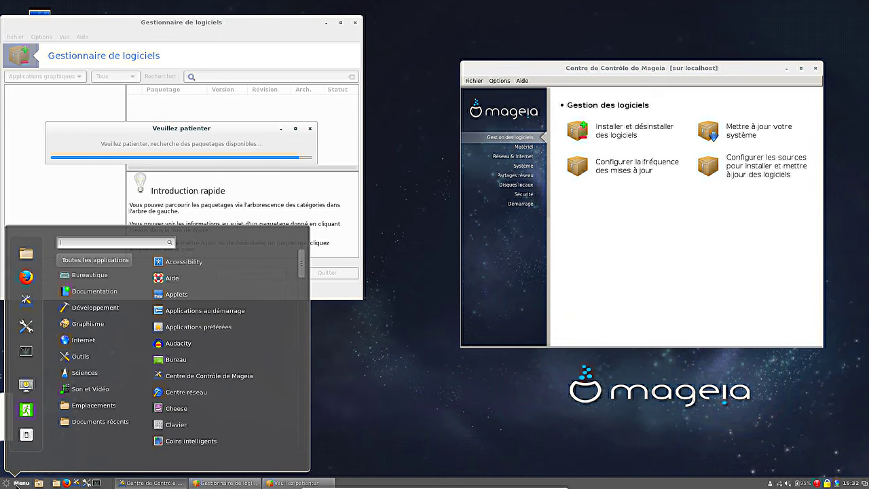
type("sys")
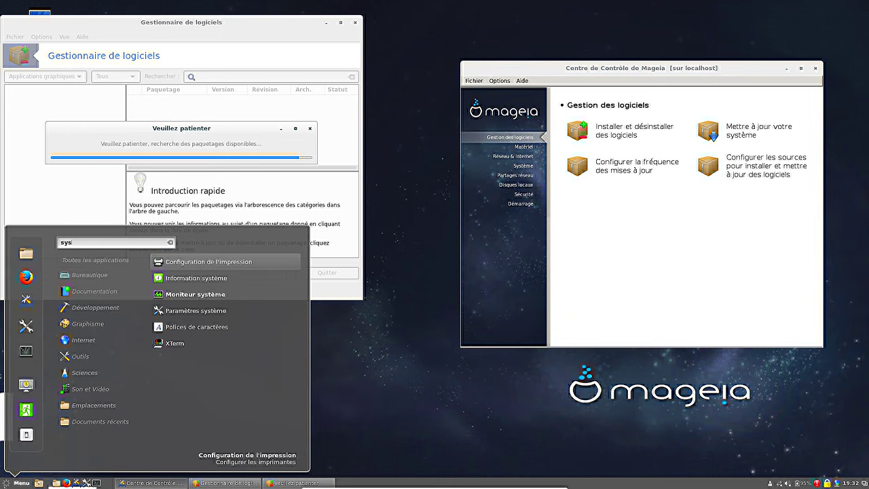
key("Escape")
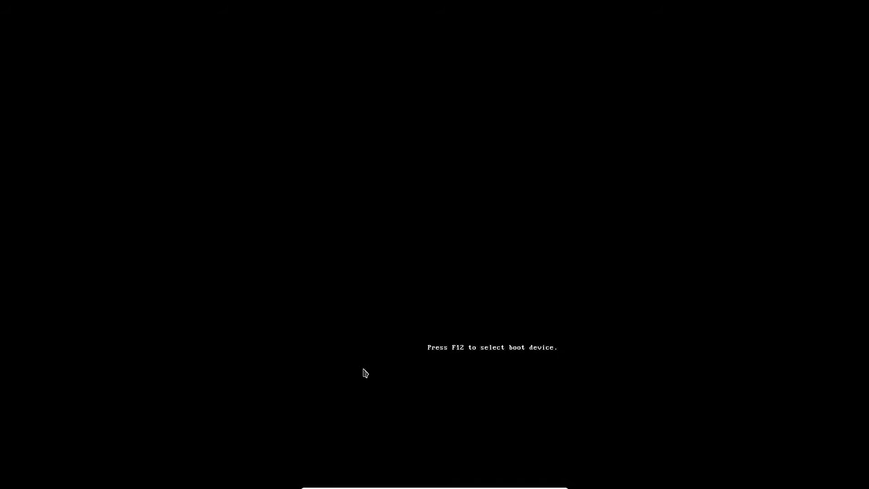
Continue from the Mageia DVD's startup menu by booting from the hard disk.
key("Down")
key("Down")
key("Down")
key("Up")
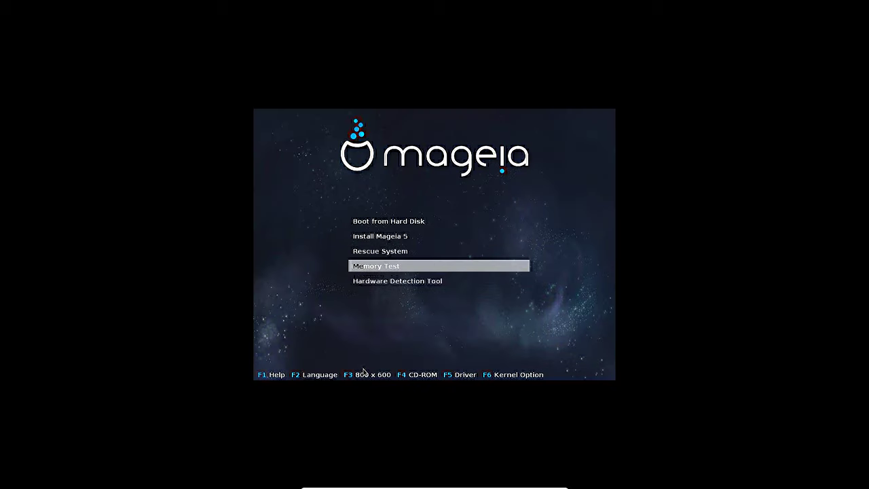
key("Up")
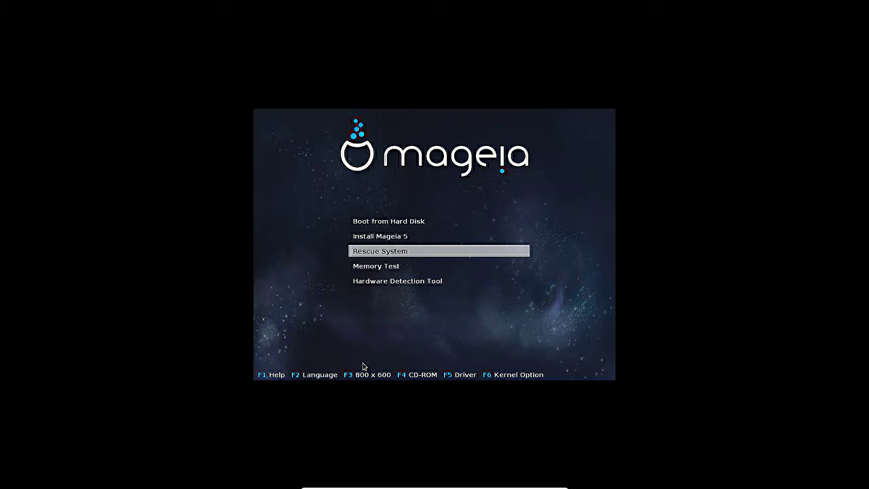
key("Up")
key("Escape")
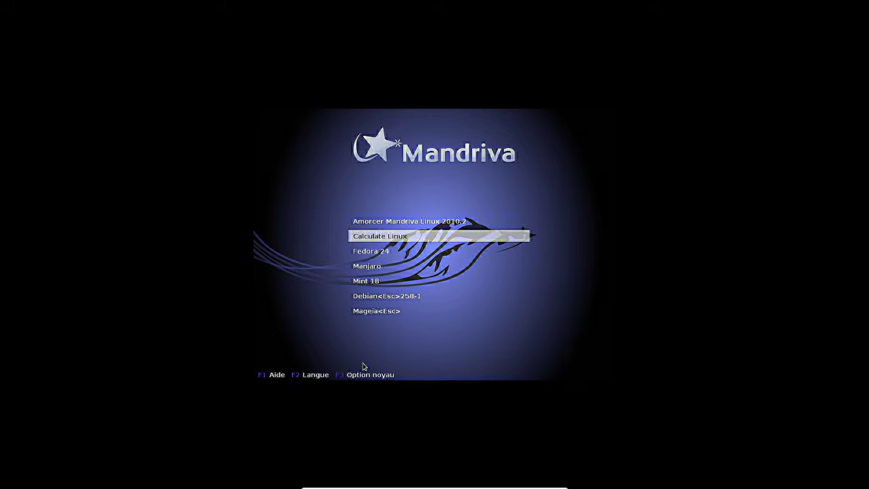
Boot the Mageia entry from the Mandriva boot menu and log in with the account password.
key("Down")
key("Down")
key("Down")
key("Down")
key("Down")
key("Return")
key("Return")
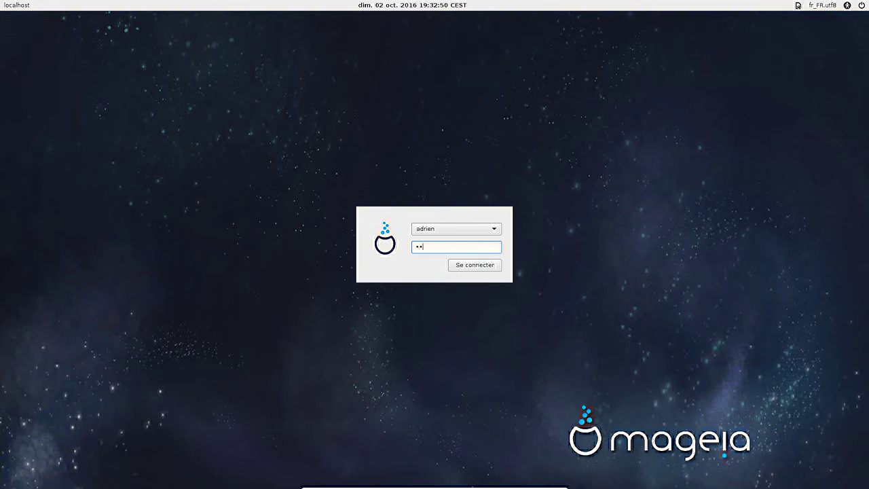
key("Return")
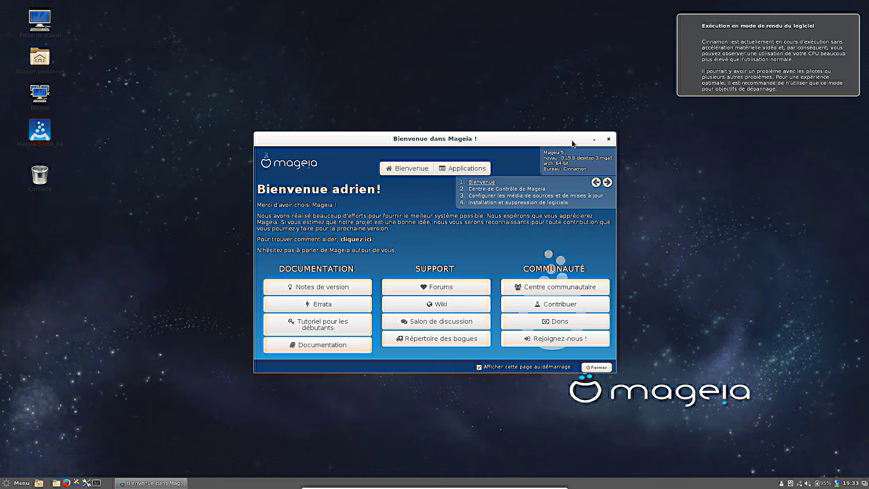
Reset the Video virtual machine and return its window to full screen.
right_click(177, 482)
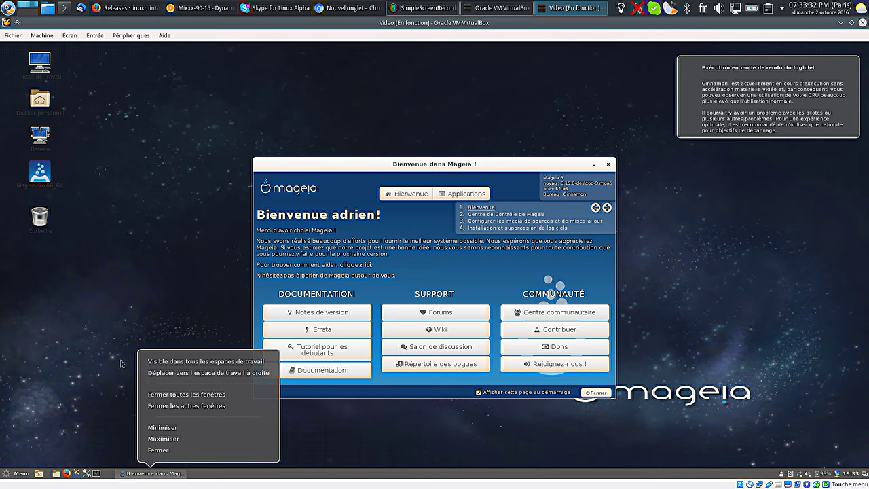
key("ctrl+f")
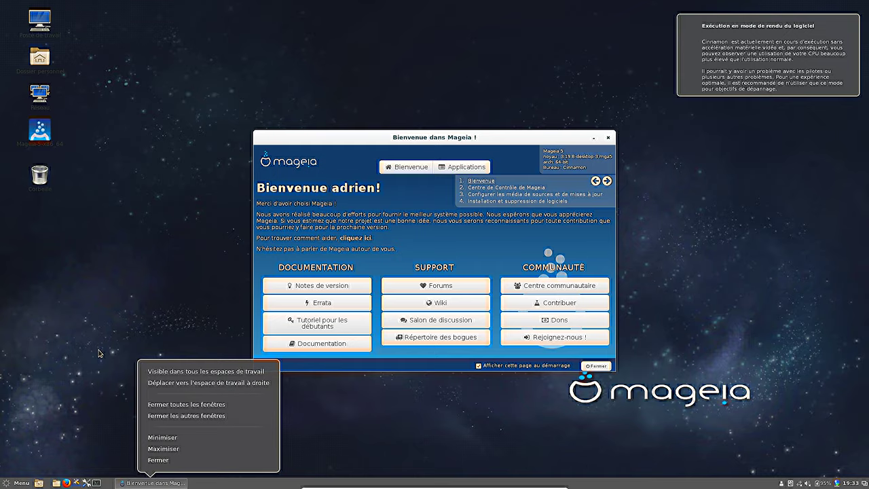
key("ctrl+r")
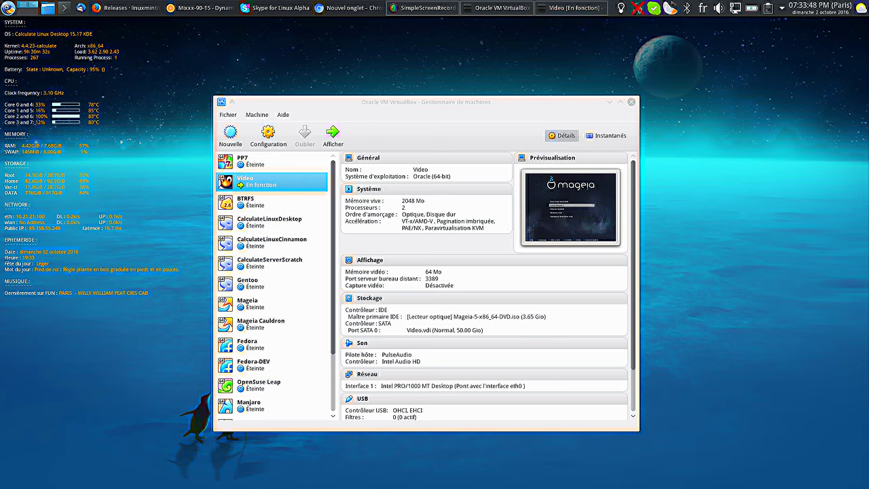
left_click(570, 7)
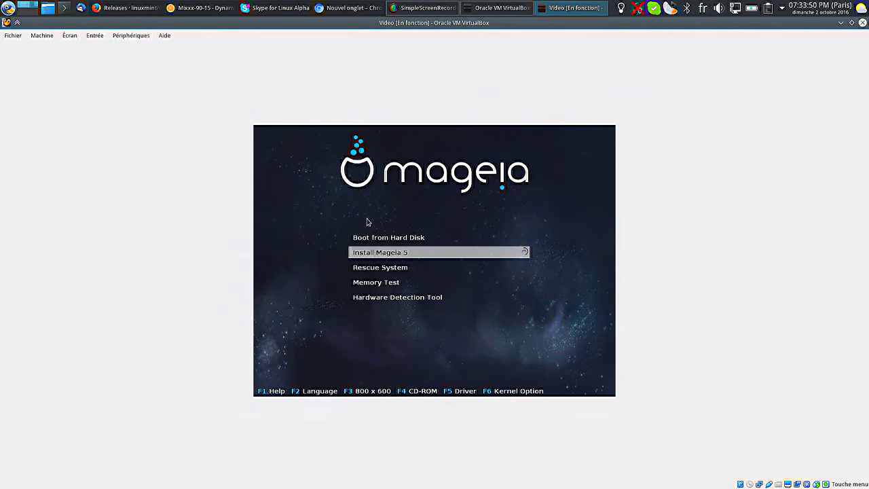
key("ctrl+f")
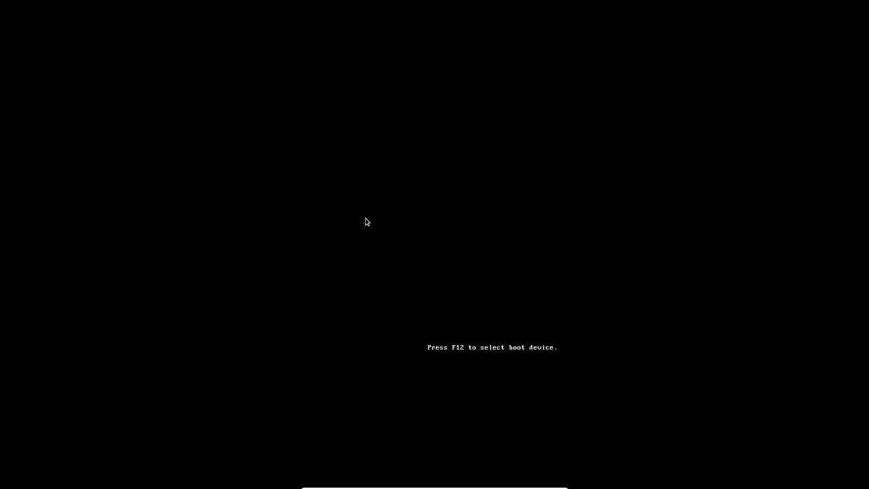
Start Mageia from the Mandriva boot menu again and enter the account password to log in.
key("Down")
key("Down")
key("Down")
key("Down")
key("Down")
key("Down")
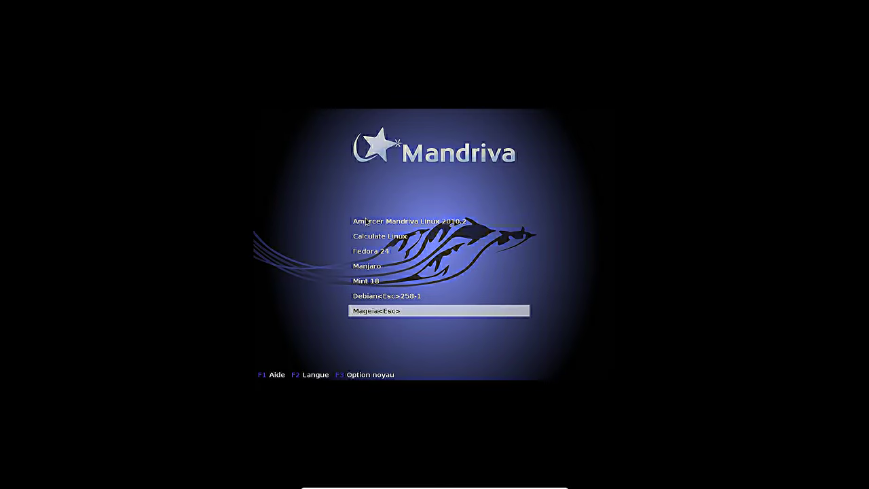
key("Return")
key("Return")
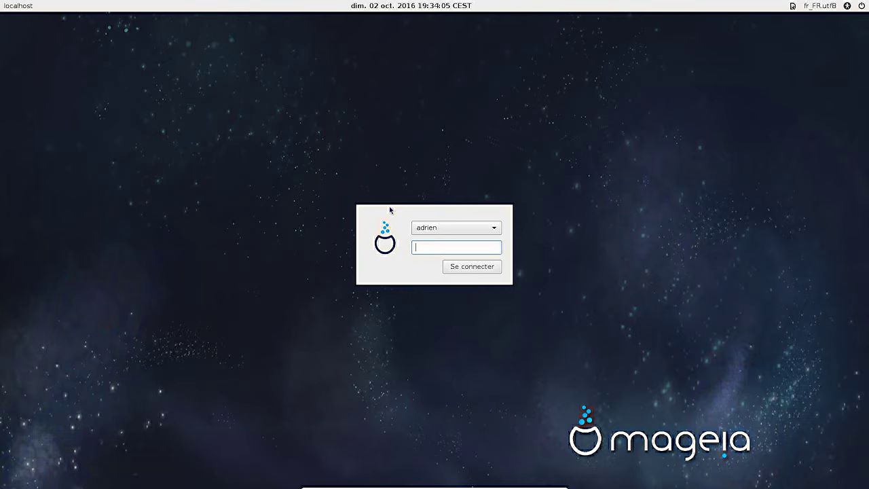
type("********")
key("Return")
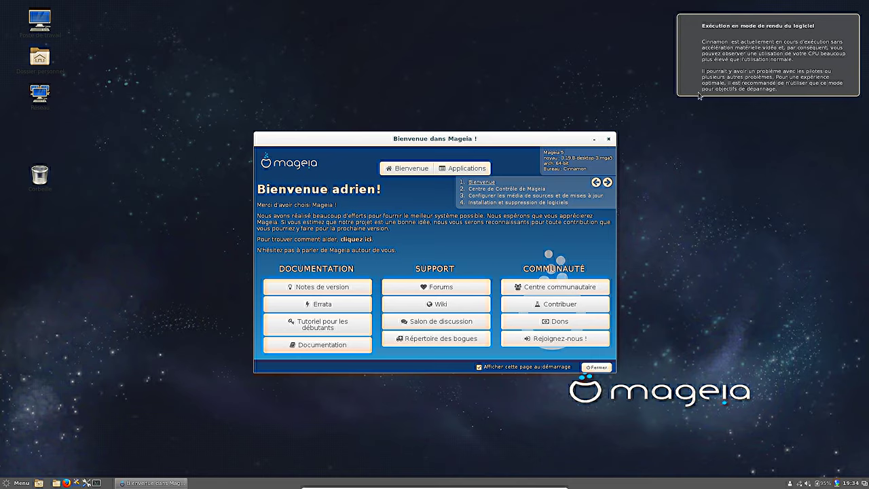
Close the welcome window and search the application menu for "sys" and for "gnome".
left_click(586, 367)
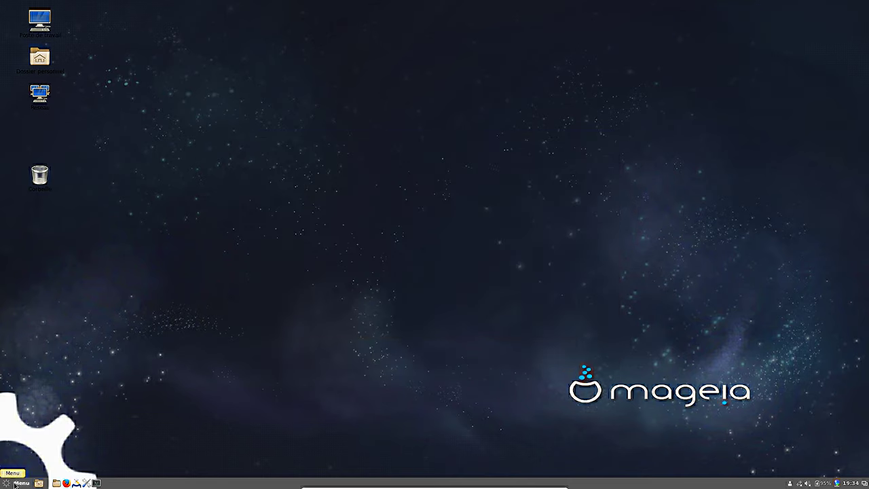
left_click(15, 484)
type("sys")
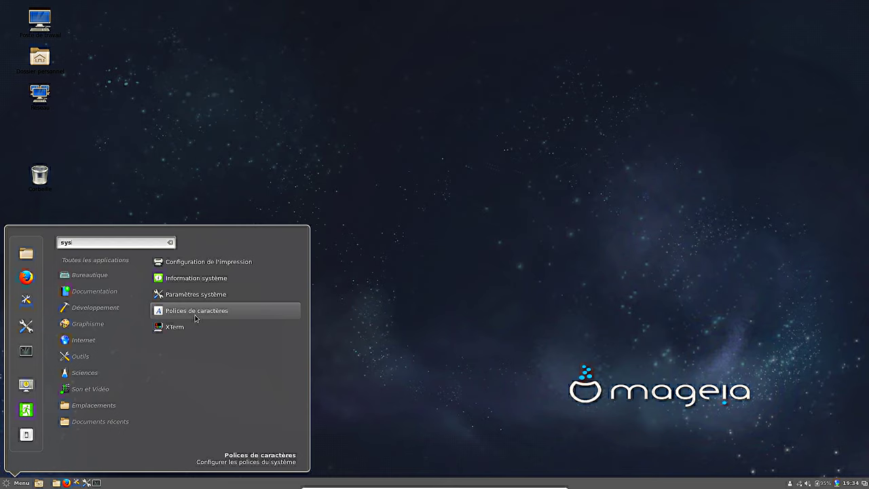
key("BackSpace")
key("BackSpace")
key("BackSpace")
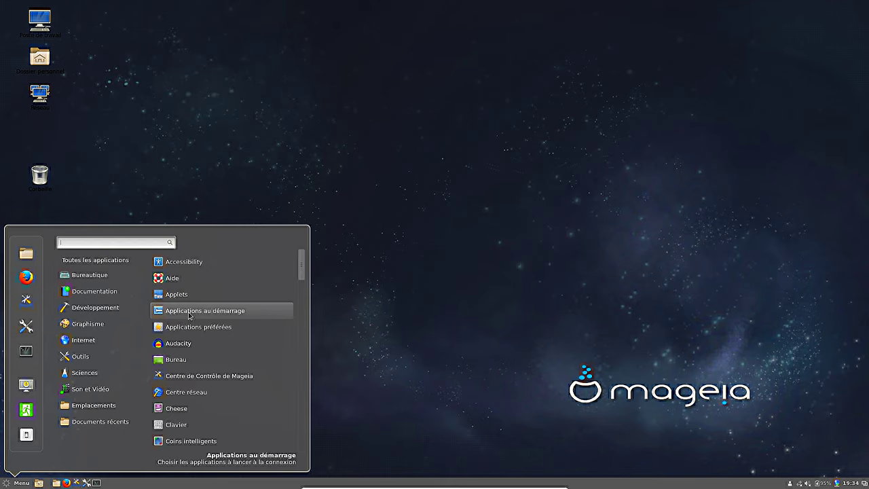
type("gnome")
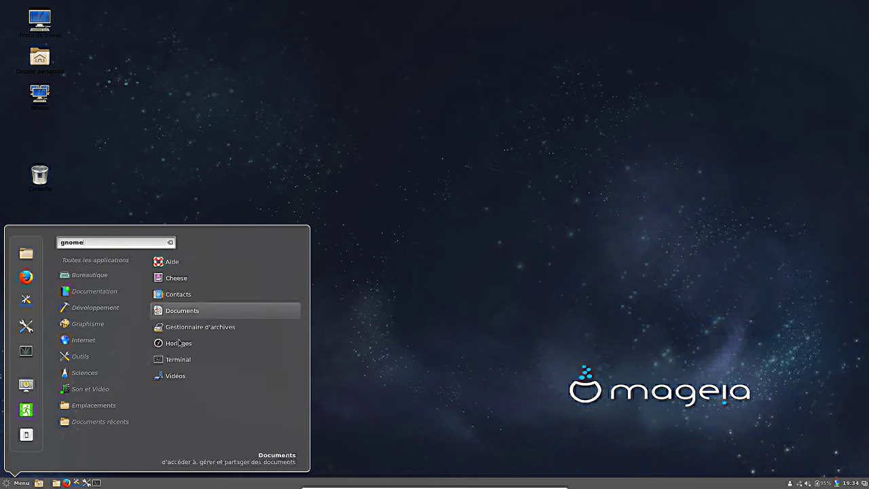
Open the Terminal and switch to root with su, entering the root password.
left_click(176, 360)
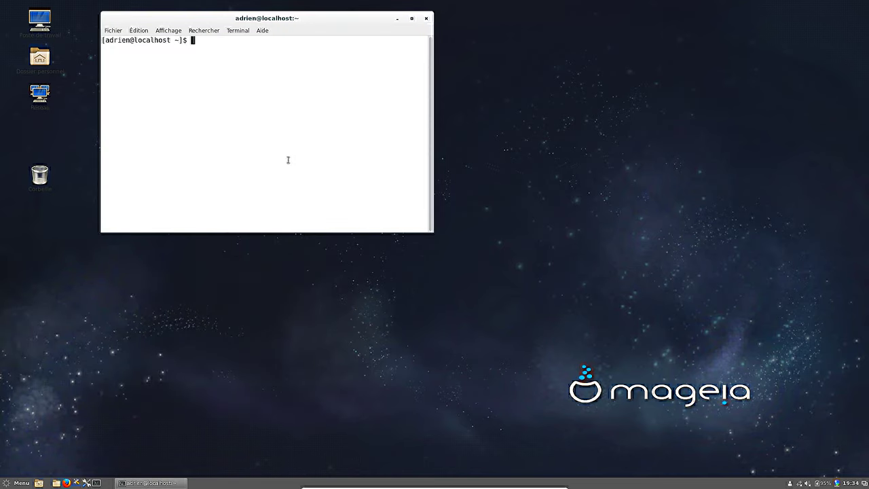
type("su")
key("Return")
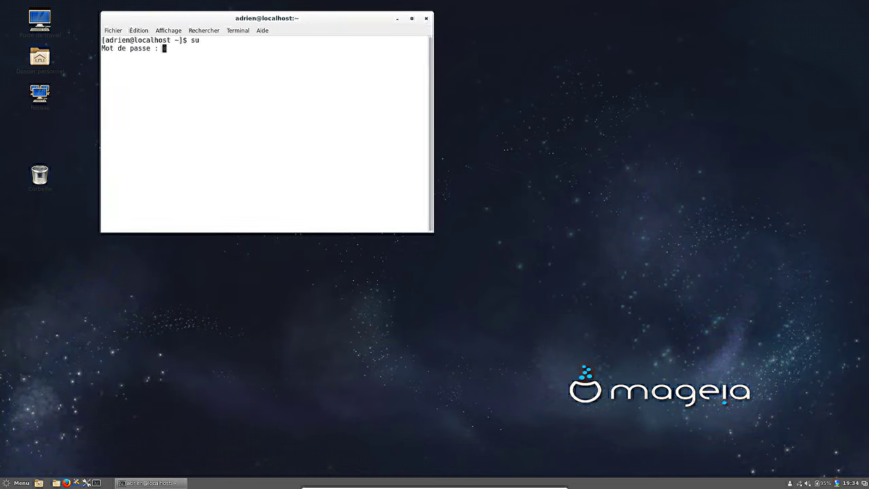
key("Return")
Install the gnome-system-monitor package from the terminal with urpmi.
type("utrp")
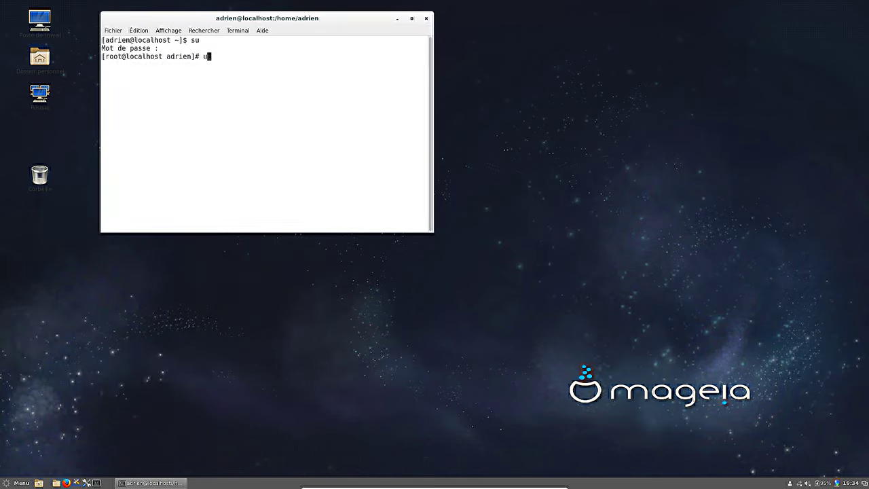
key("BackSpace")
key("BackSpace")
key("BackSpace")
key("BackSpace")
type("urpmi gnome-system-m")
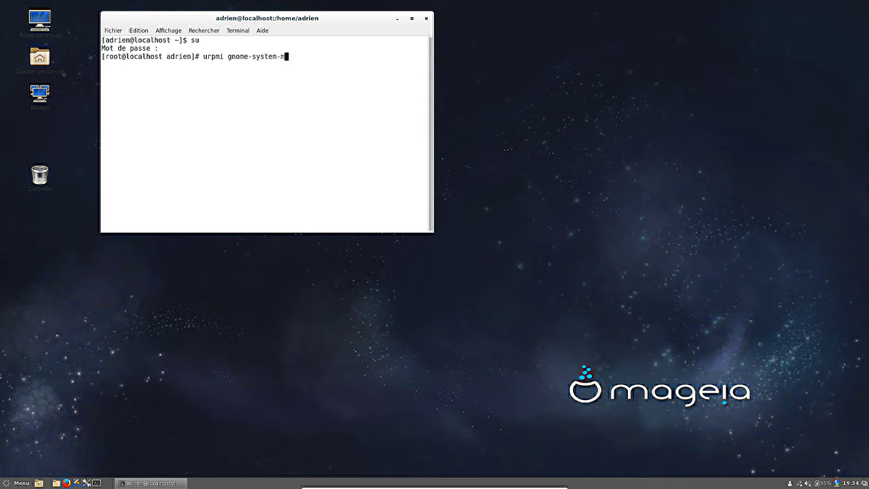
type("i")
type("nitor")
key("Return")
left_click_drag(259, 23, 354, 105)
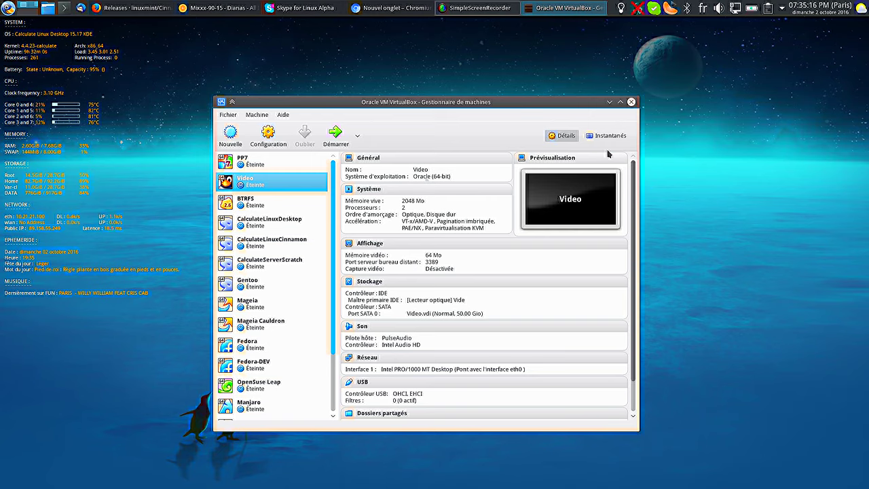
Close the VirtualBox manager on the host desktop.
left_click(631, 102)
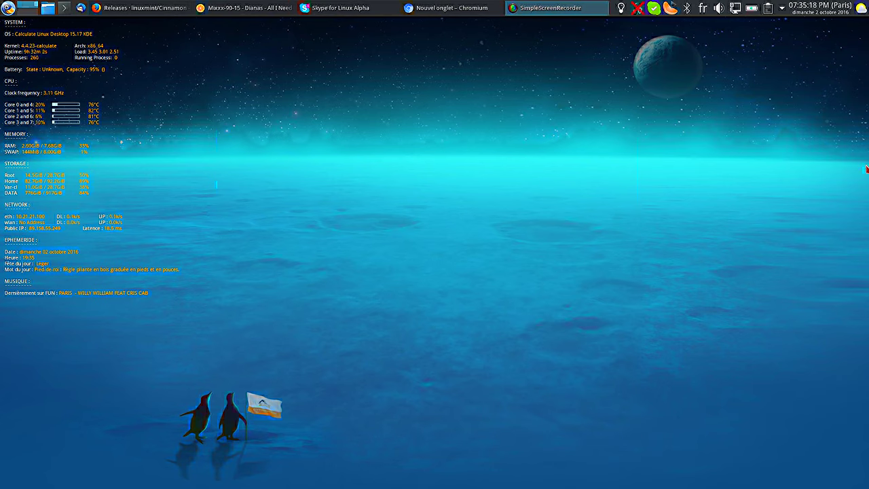